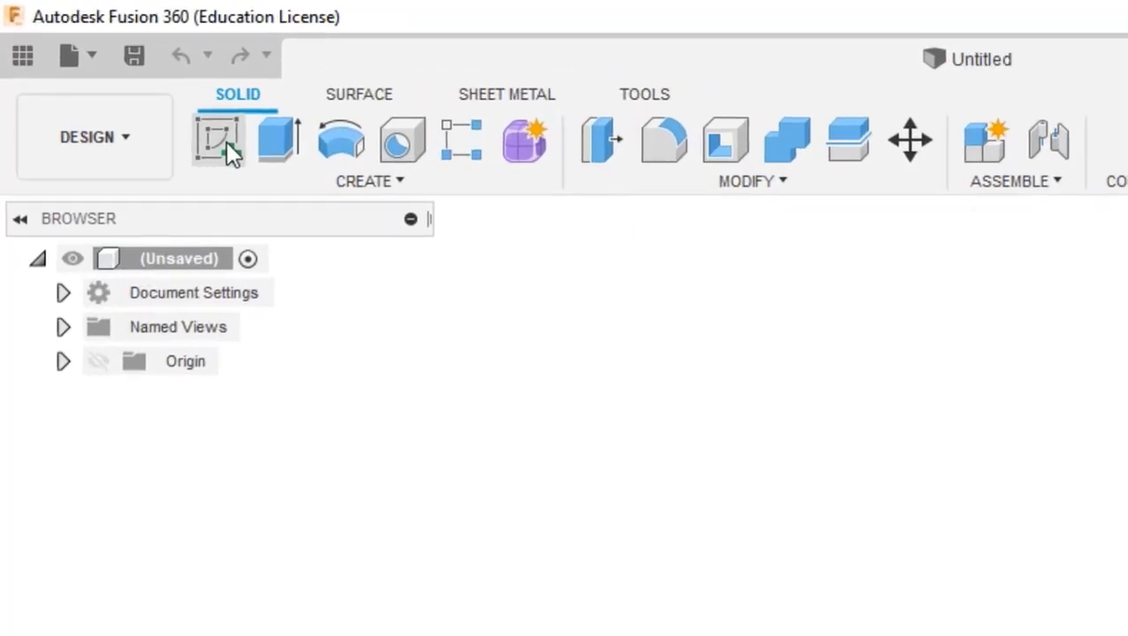
Create a sketch on the front plane from the FRONT view, then finish it with nothing drawn.
left_click(226, 141)
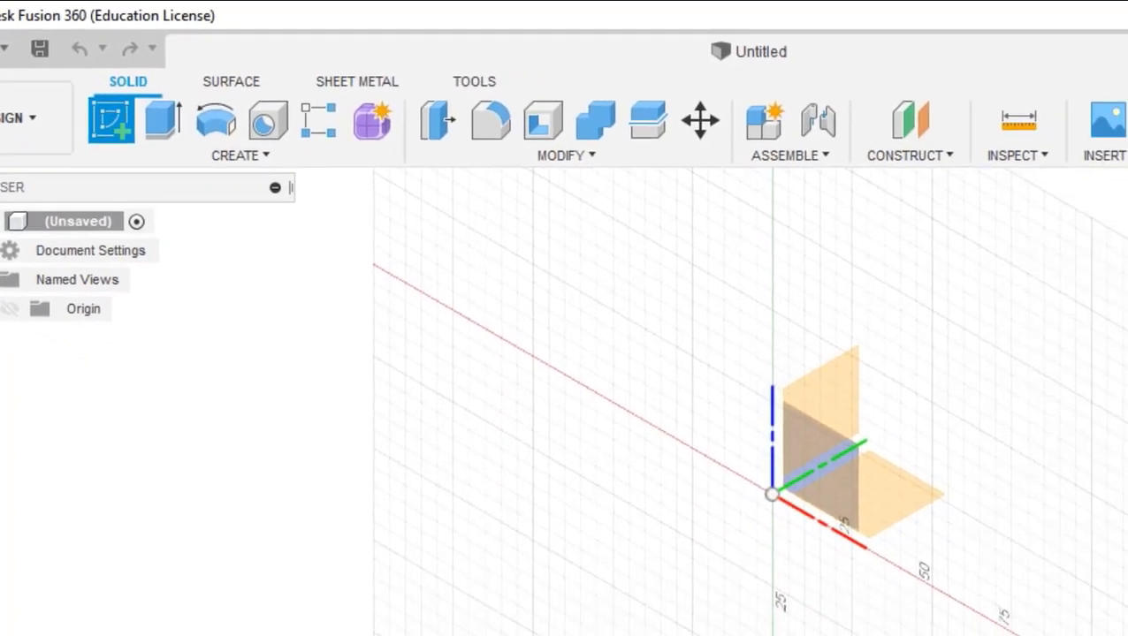
left_click(1088, 164)
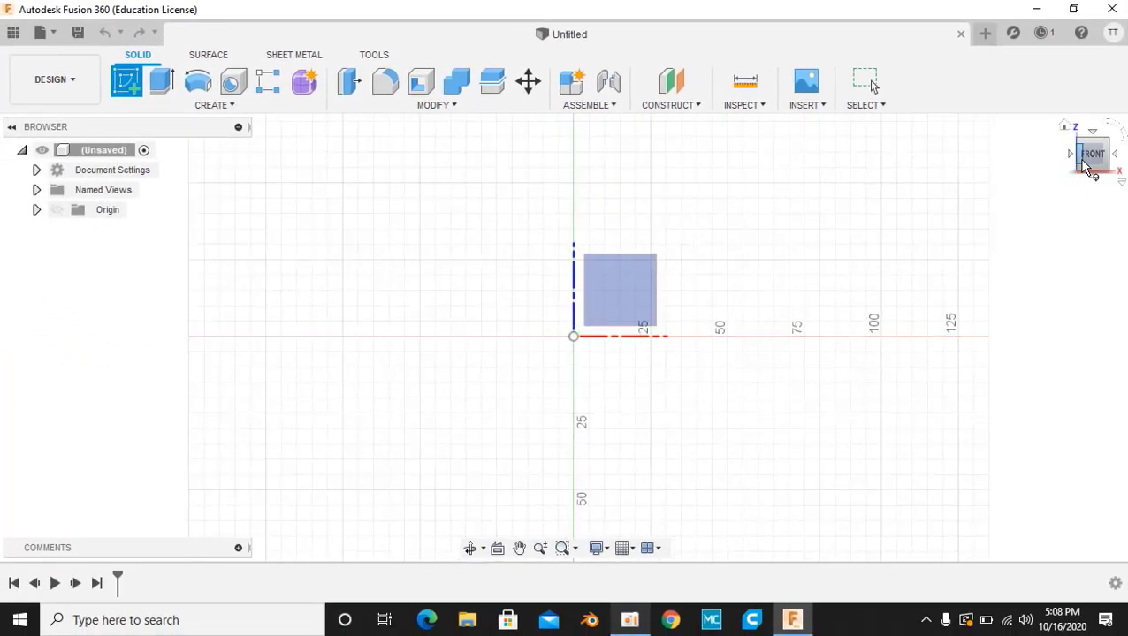
left_click(623, 283)
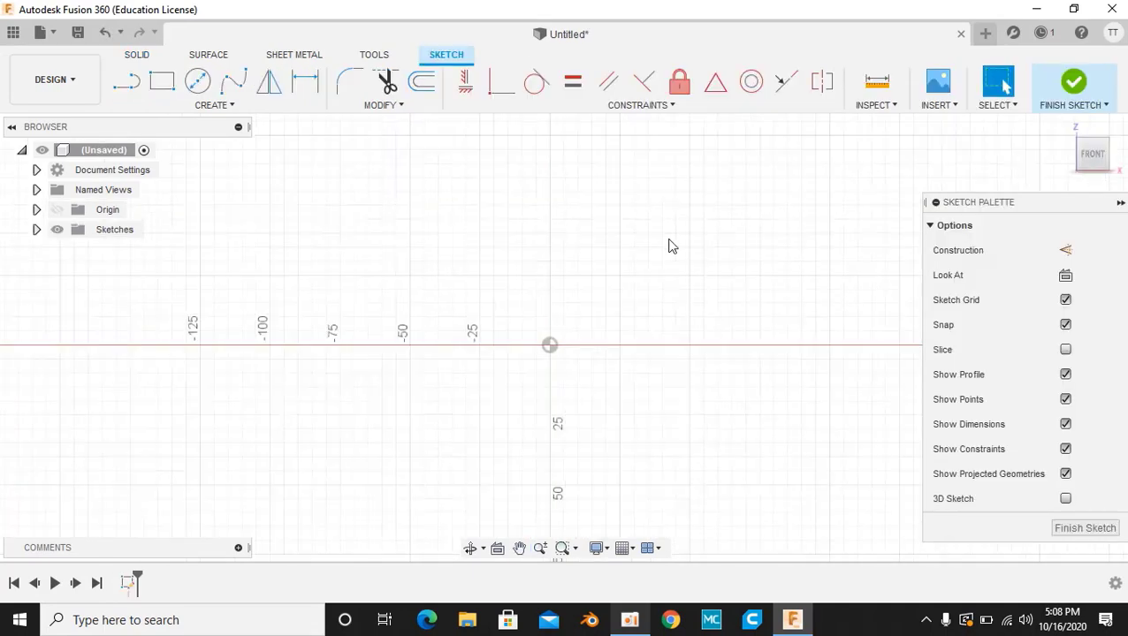
mouse_move(705, 228)
middle_mouse_down()
mouse_move(493, 284)
mouse_move(635, 183)
mouse_move(698, 304)
mouse_move(715, 312)
mouse_move(733, 282)
mouse_move(802, 226)
mouse_move(656, 213)
mouse_move(721, 299)
mouse_move(696, 324)
middle_mouse_up()
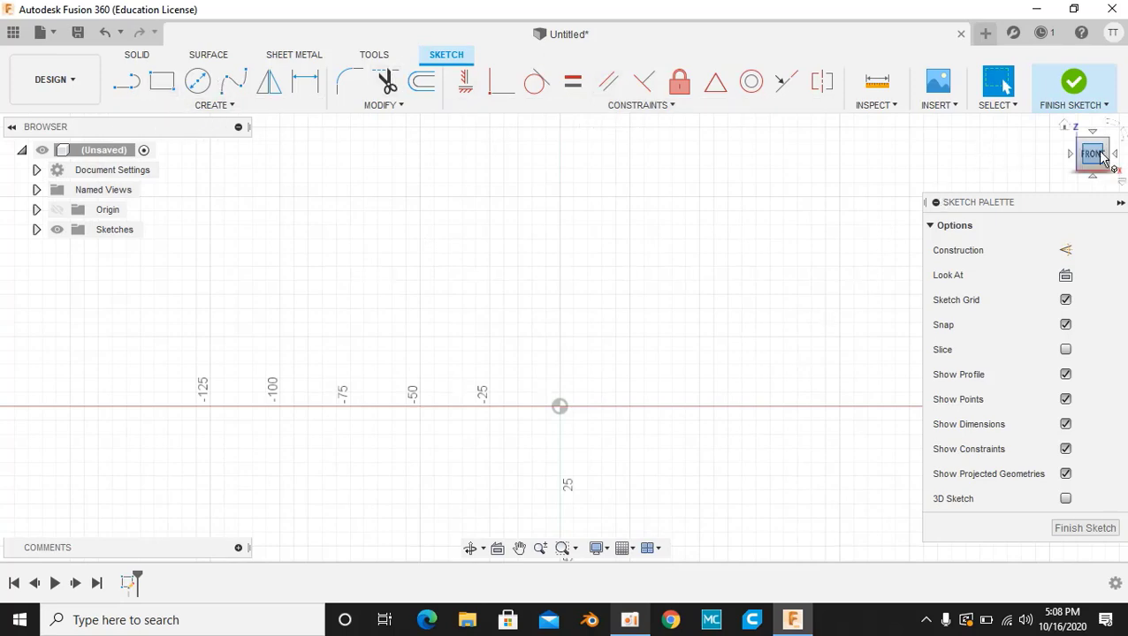
mouse_move(1088, 156)
middle_mouse_down("shift")
mouse_move(1080, 199)
mouse_move(1103, 117)
middle_mouse_up("shift")
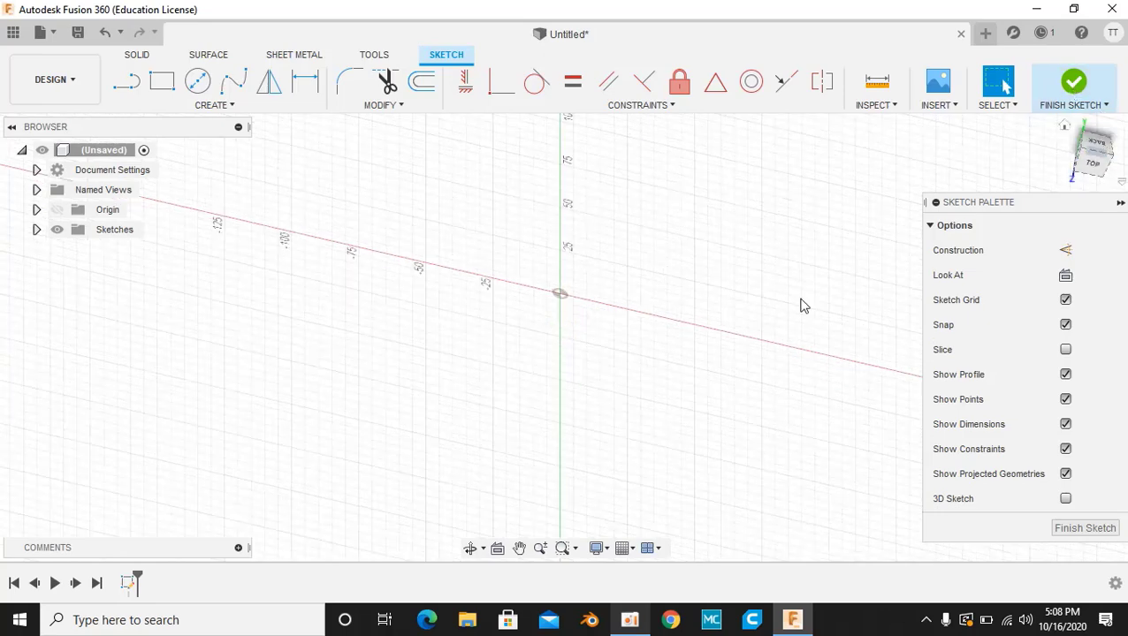
left_click(1066, 100)
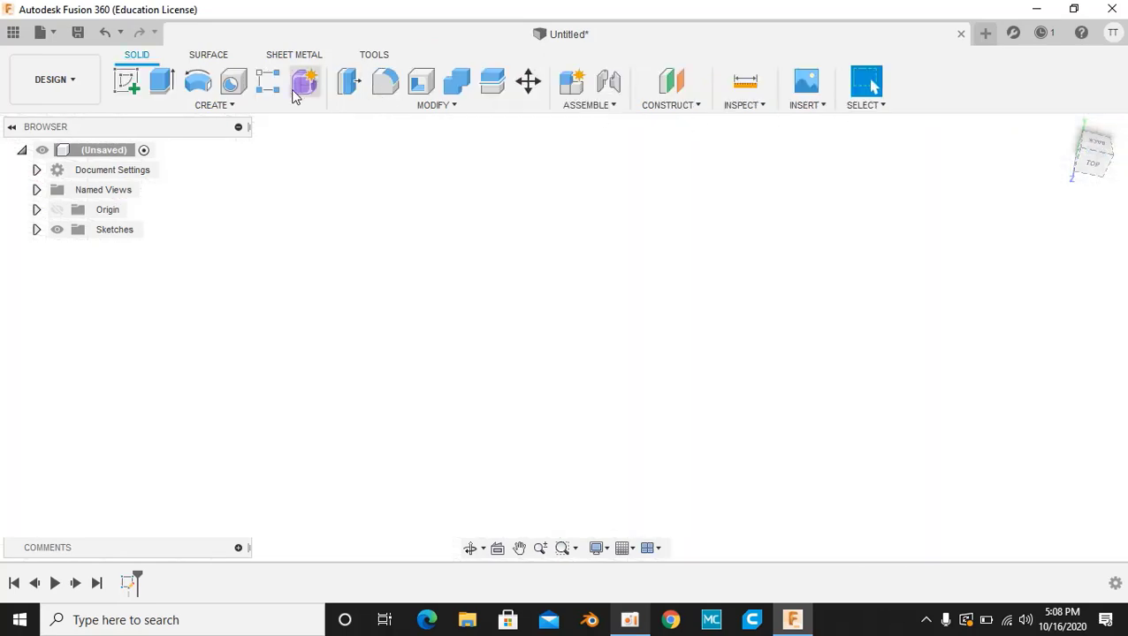
Start another sketch on the XY plane, viewed from TOP on the ViewCube.
left_click(129, 81)
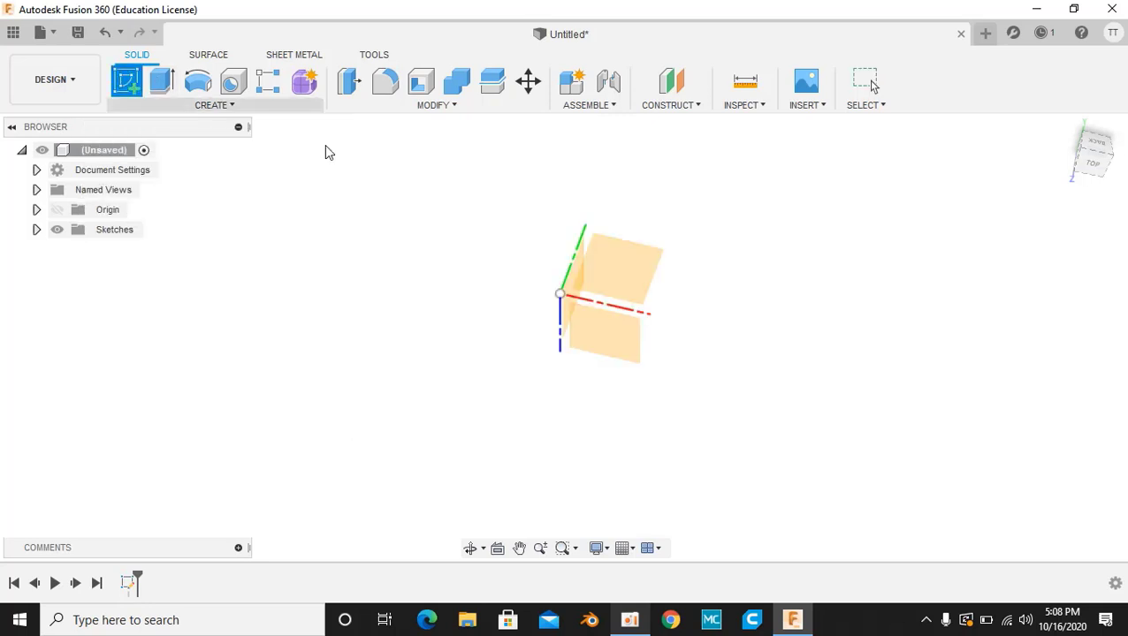
left_click(617, 263)
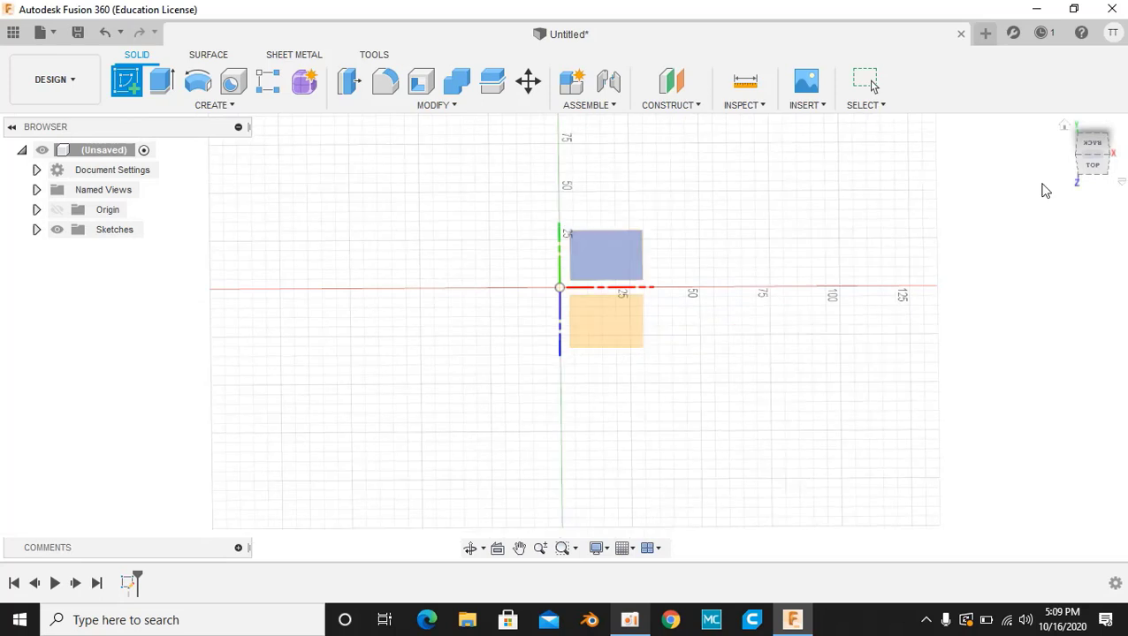
left_click(1093, 163)
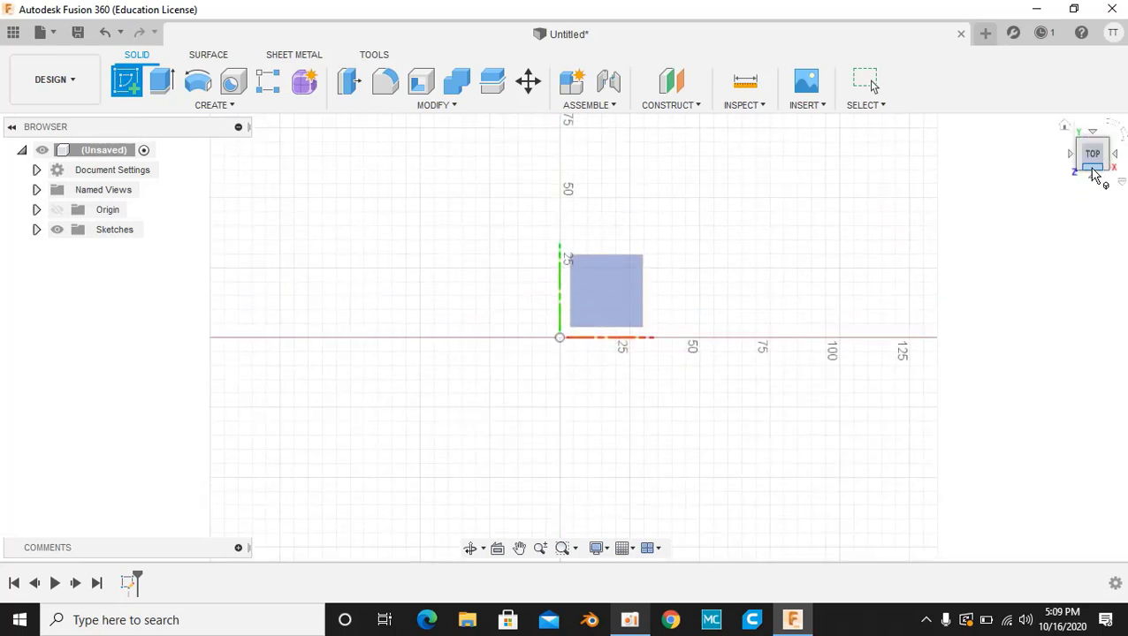
left_click(627, 287)
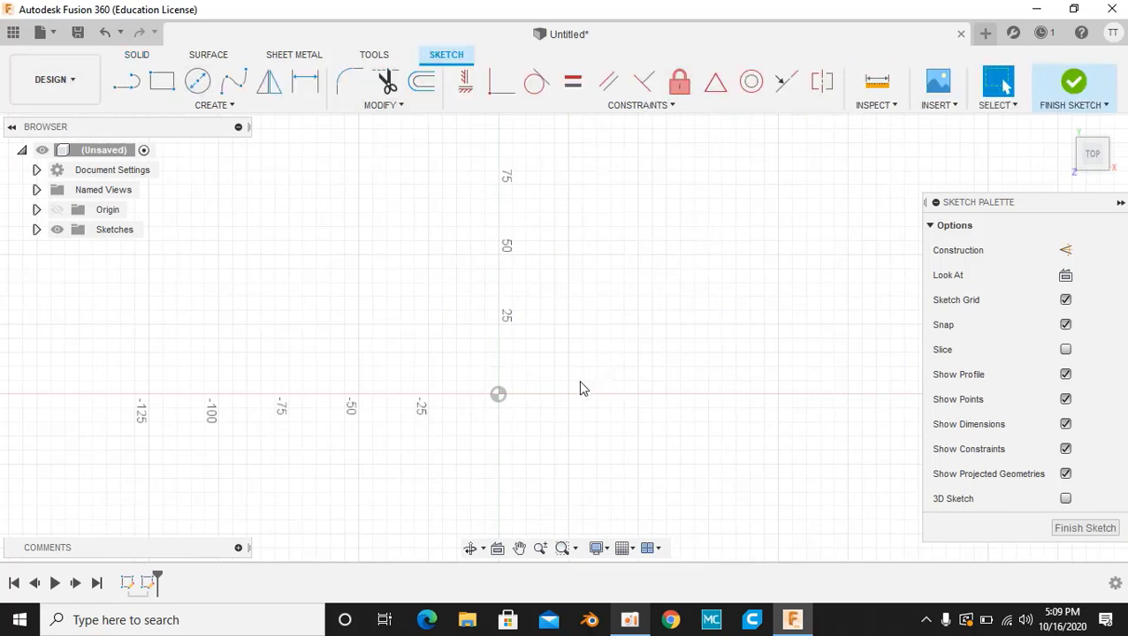
Draw a closed four-sided line outline starting and ending at the origin.
scroll(520, 404, "up", 1)
scroll(519, 404, "up", 2)
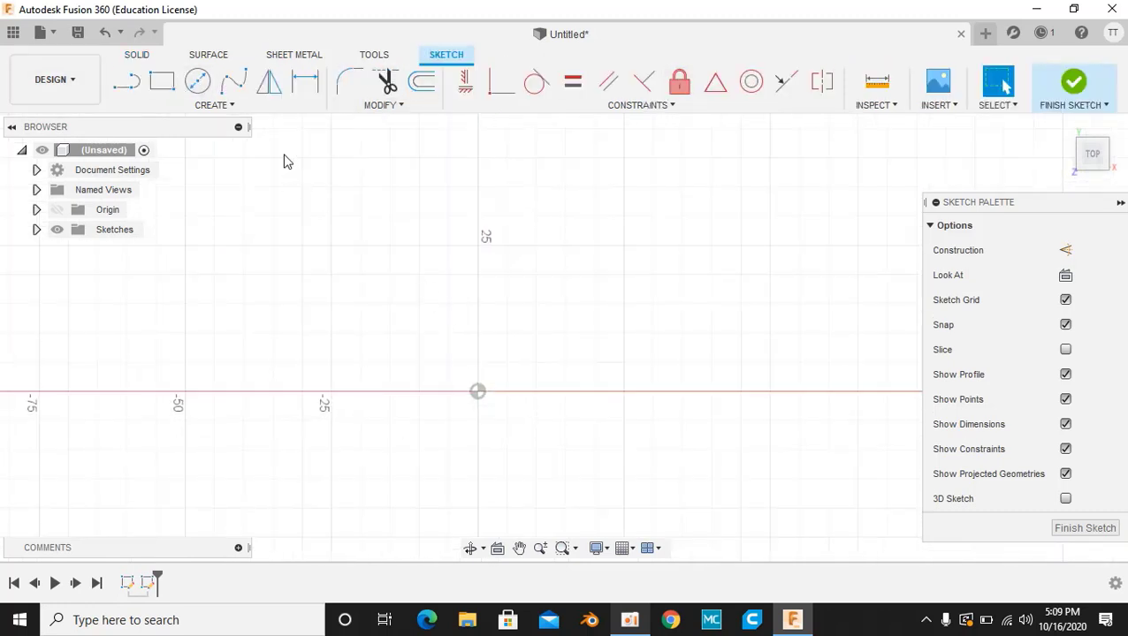
left_click(131, 90)
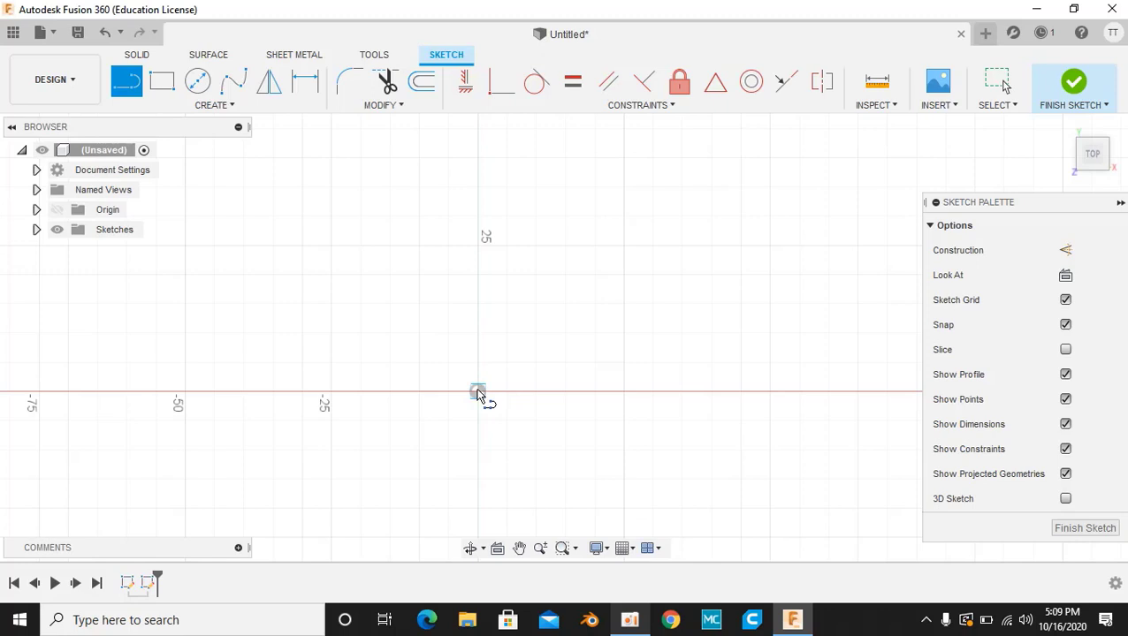
left_click(477, 391)
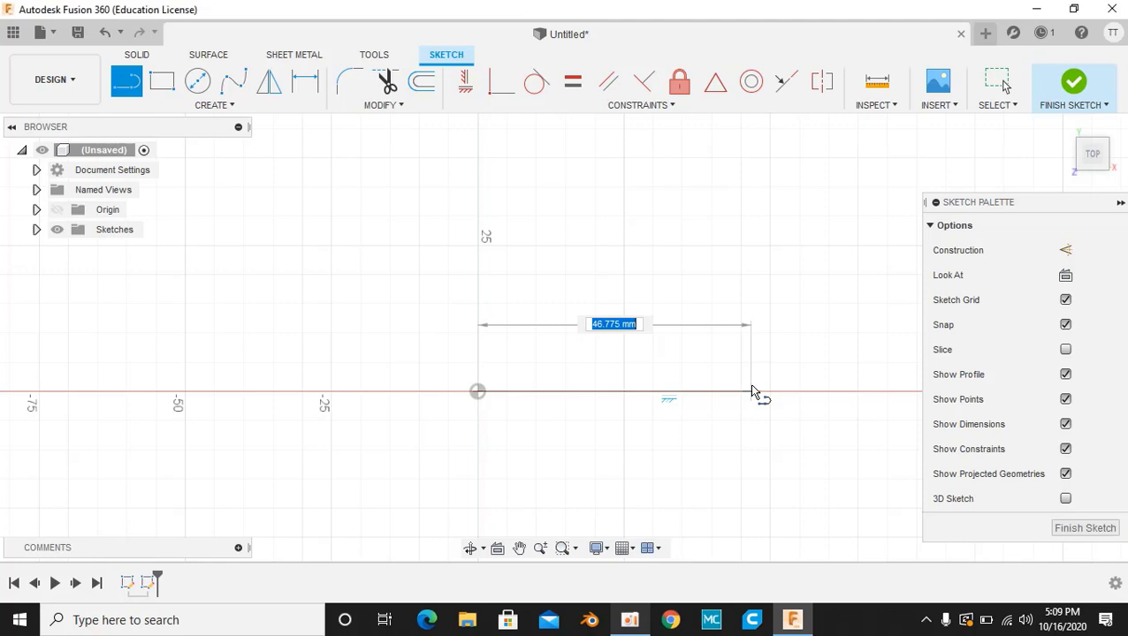
left_click(751, 390)
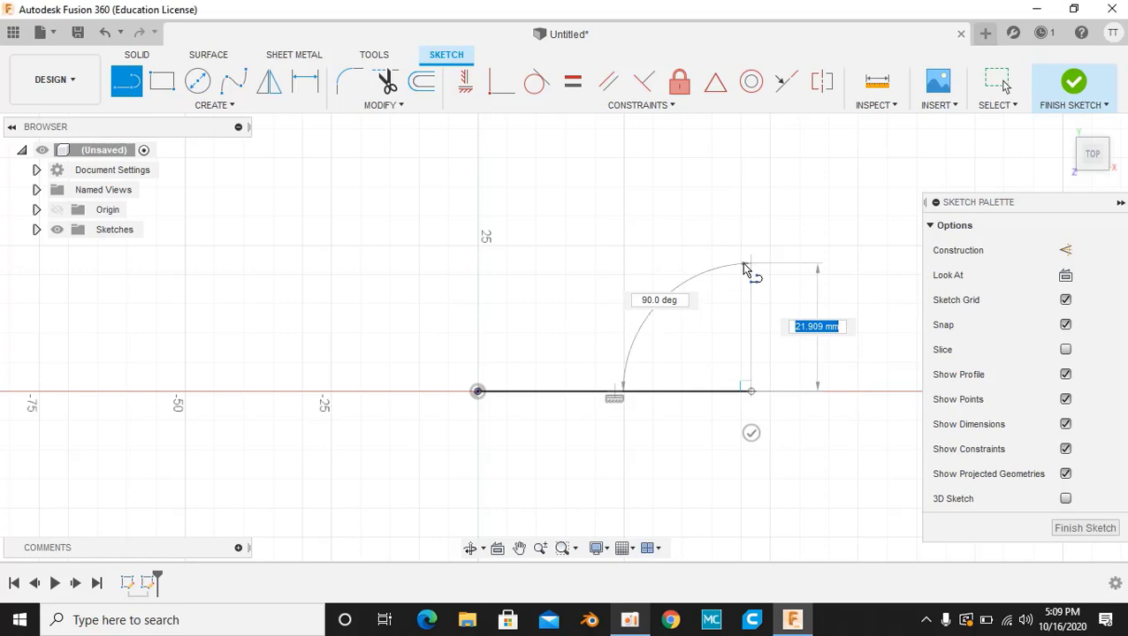
key("Return")
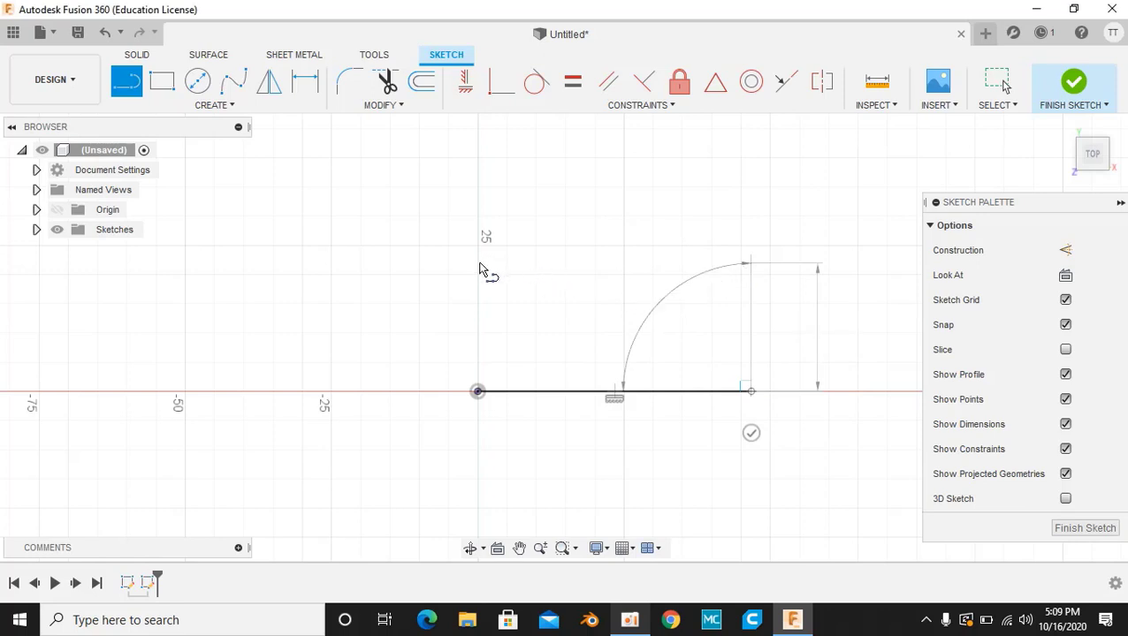
left_click(478, 265)
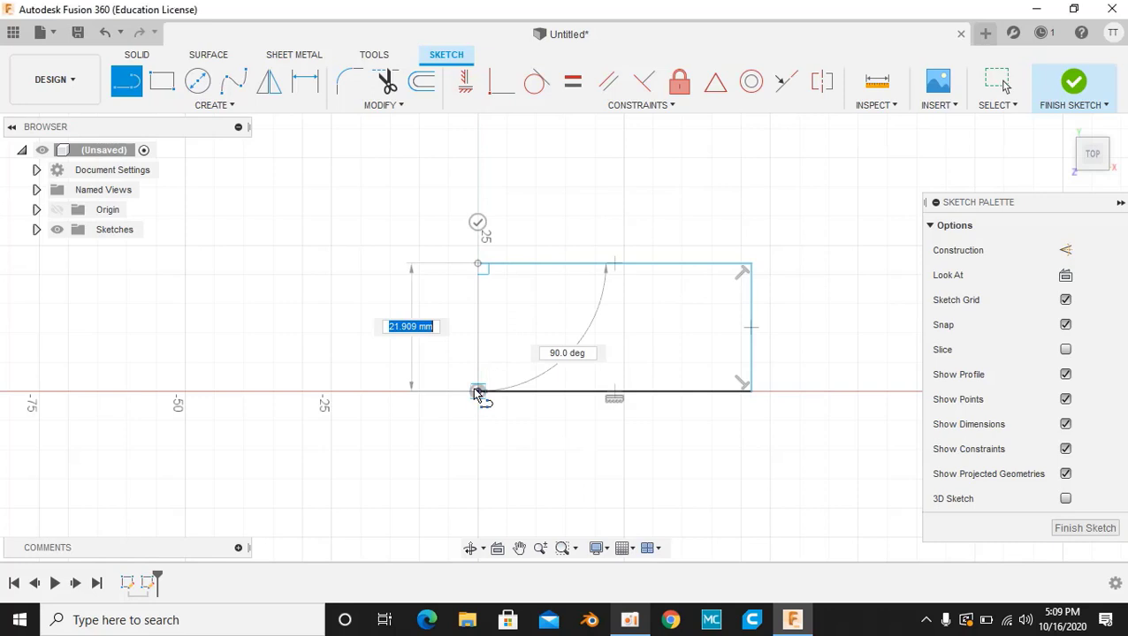
left_click(477, 393)
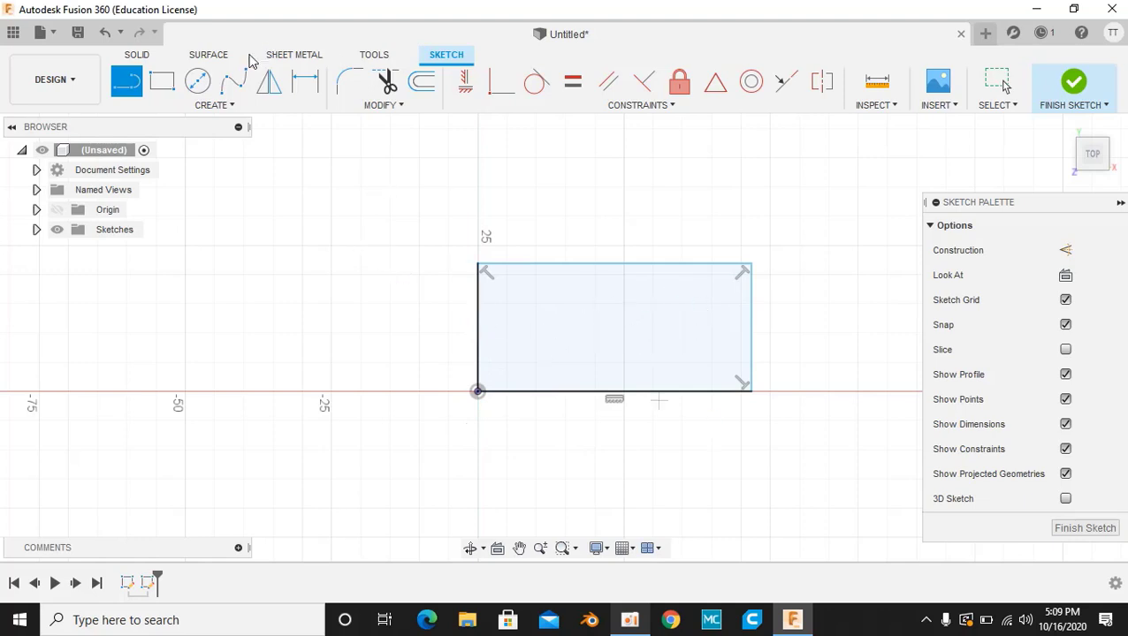
Add a 2-point rectangle to the left of the origin, above the axis.
left_click(159, 88)
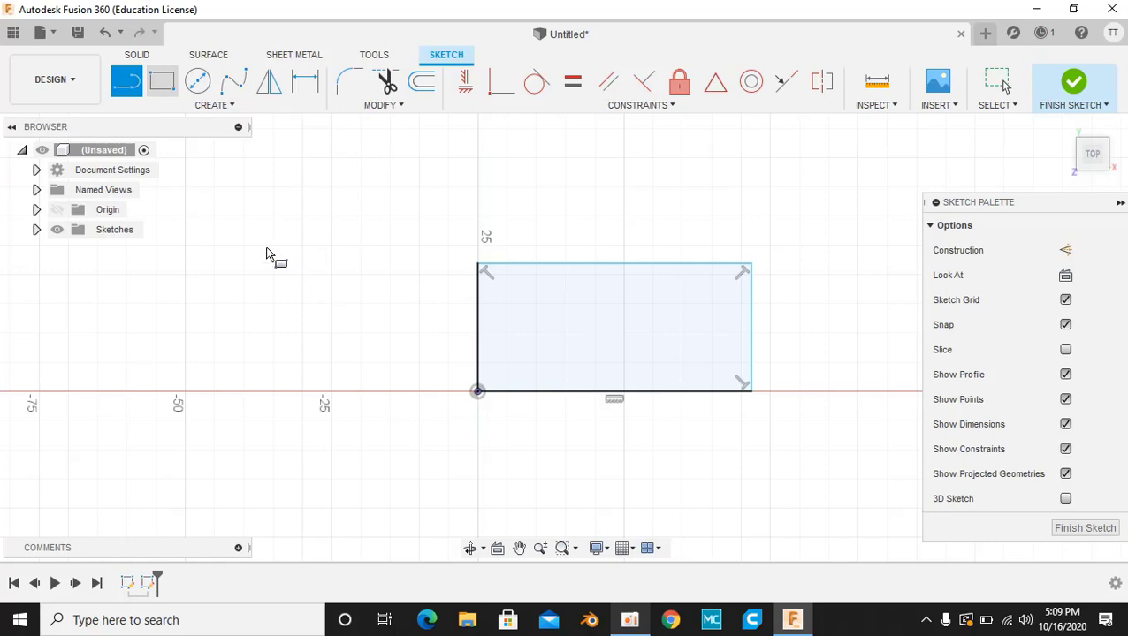
left_click(210, 233)
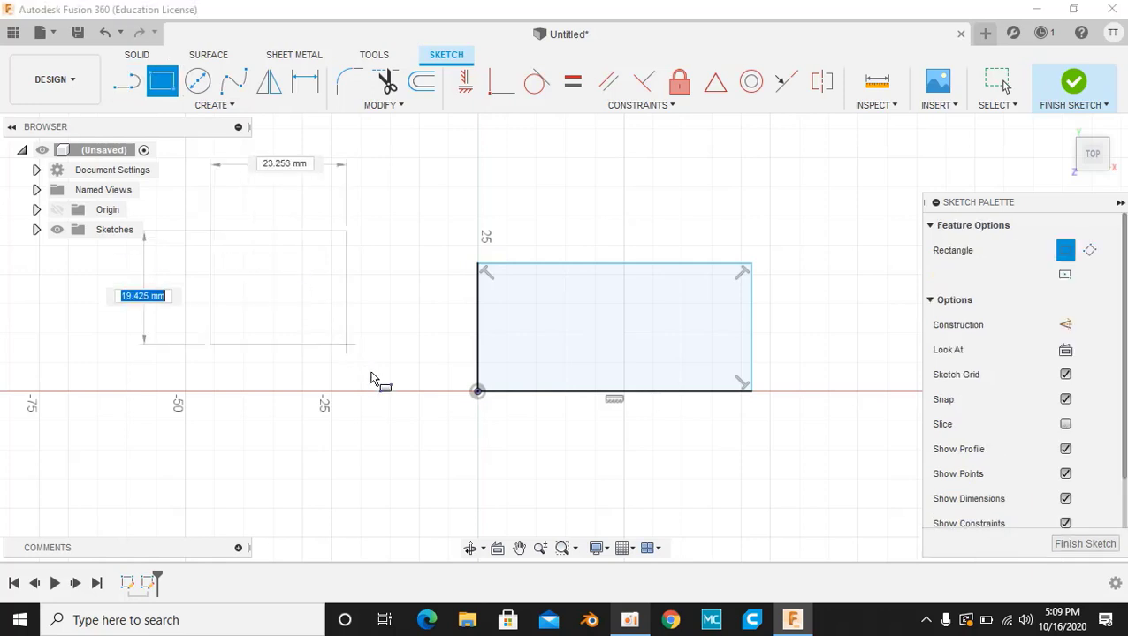
key("Tab")
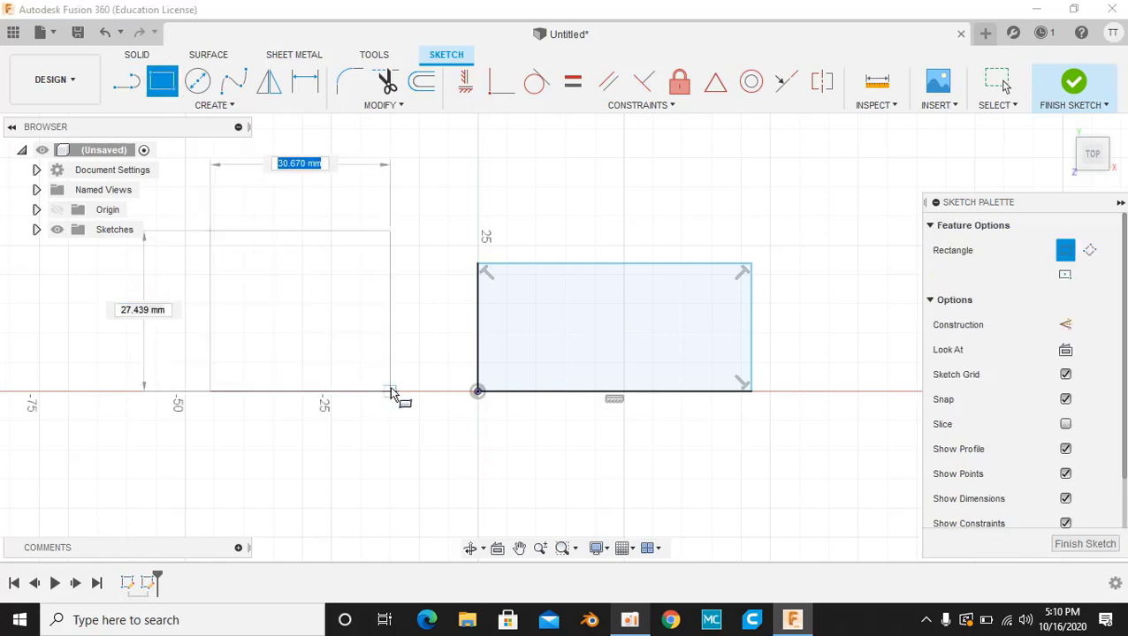
key("Tab")
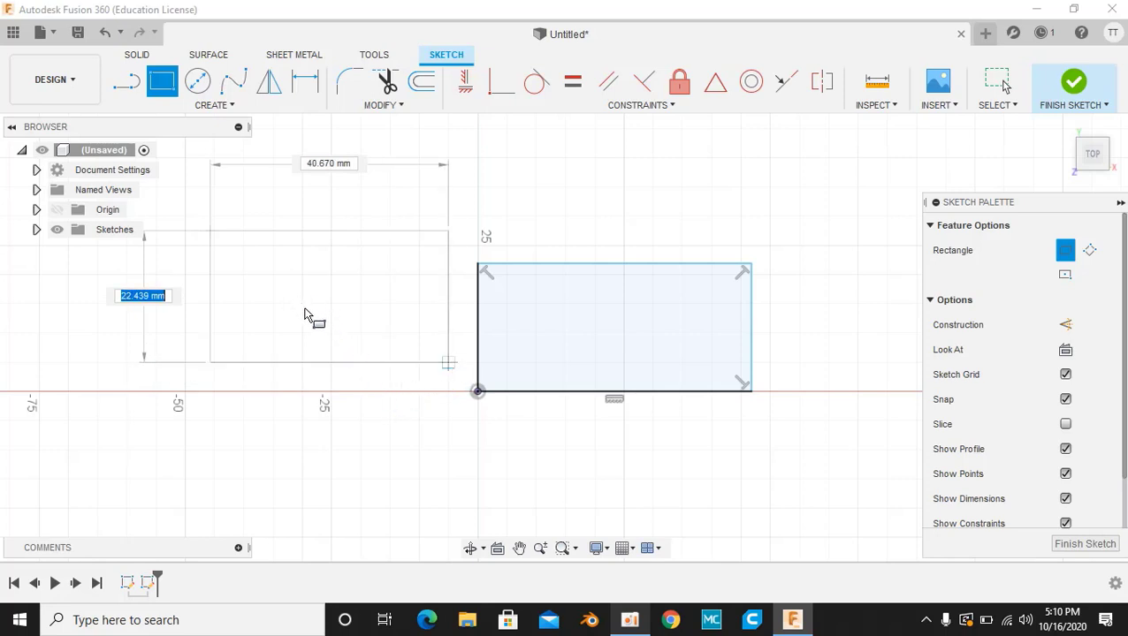
left_click(362, 363)
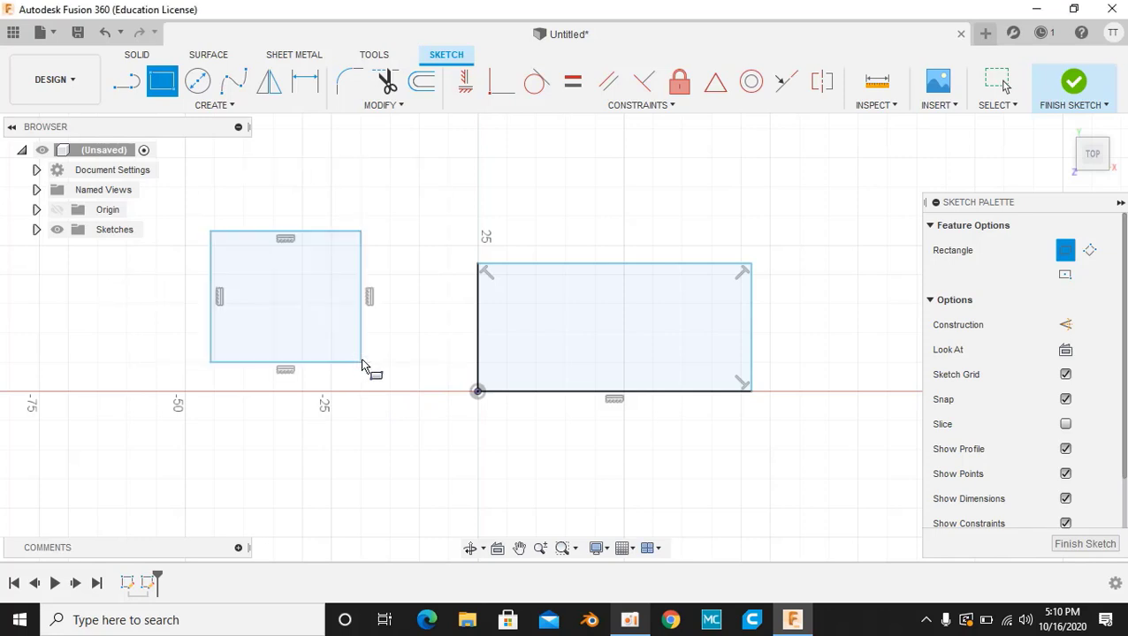
Add a 10 mm horizontal line above the rectangles, then finish the top-plane sketch.
left_click(126, 81)
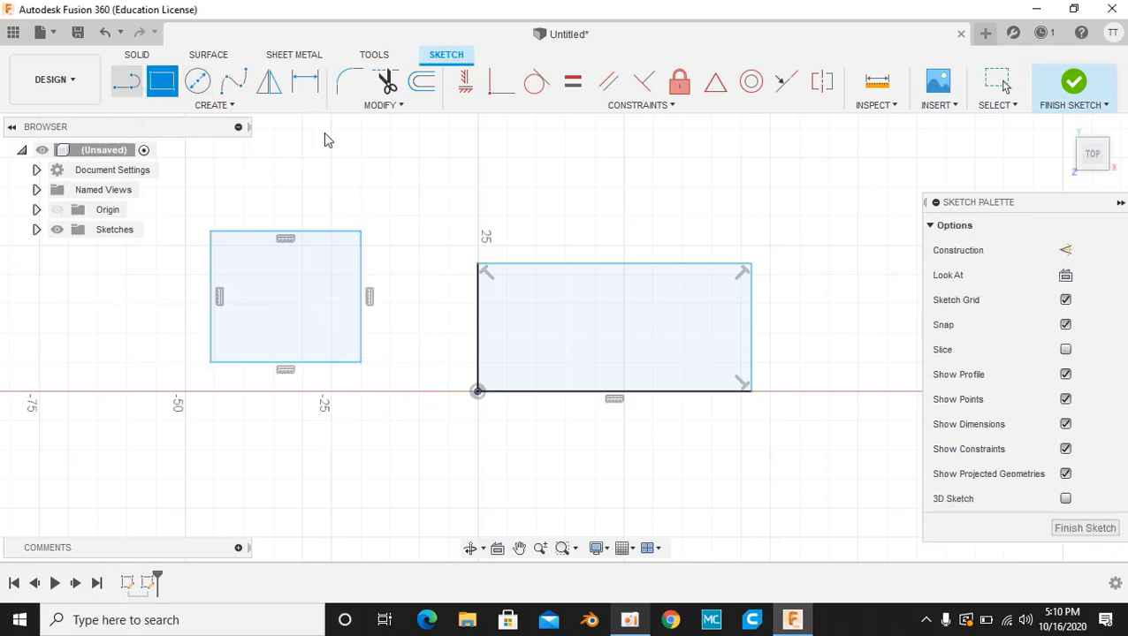
left_click(436, 201)
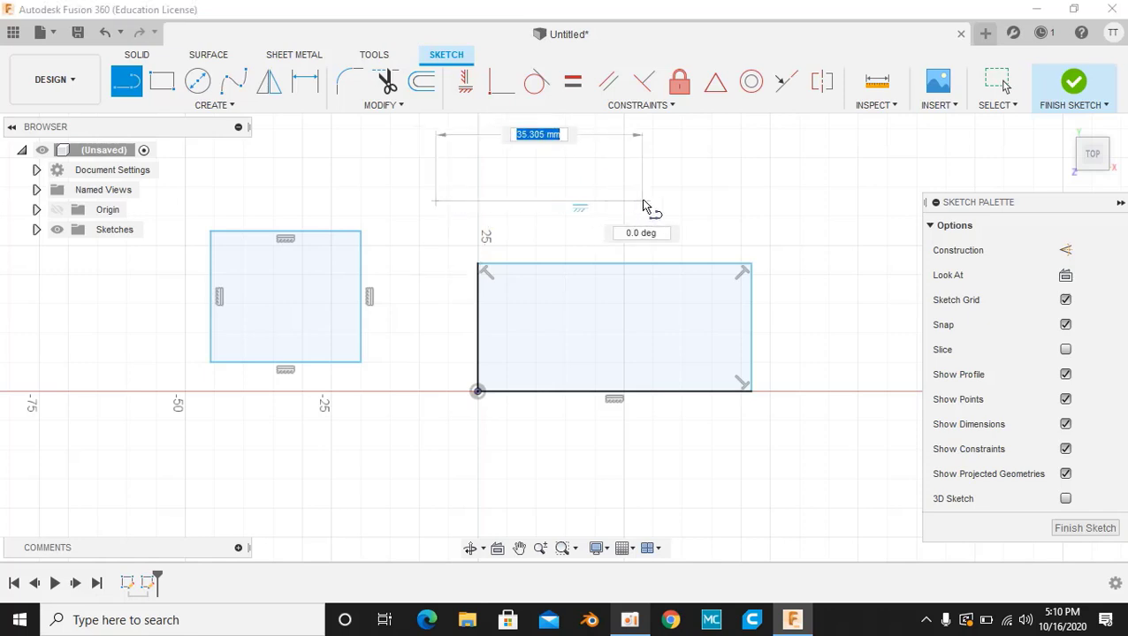
type("1")
key("Tab")
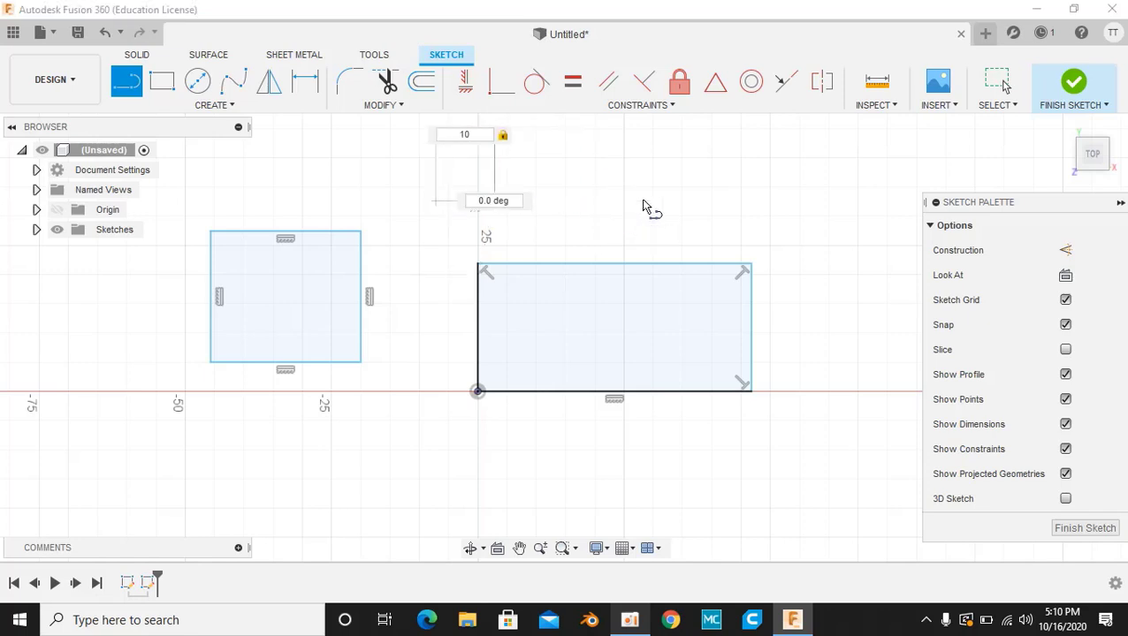
key("Return")
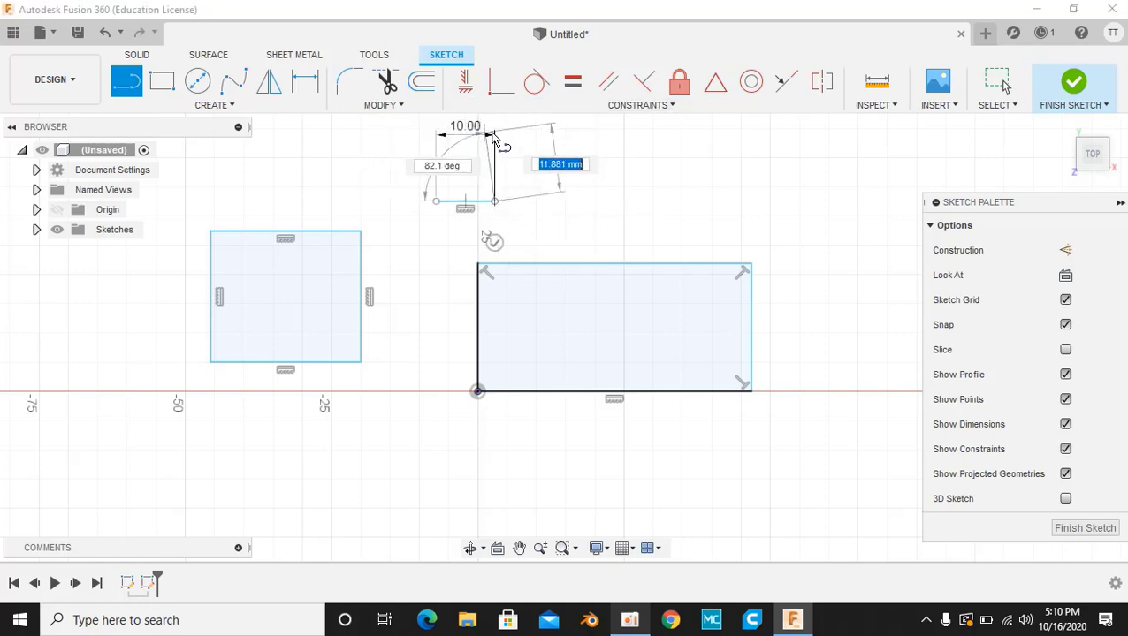
left_click(494, 135)
key("Escape")
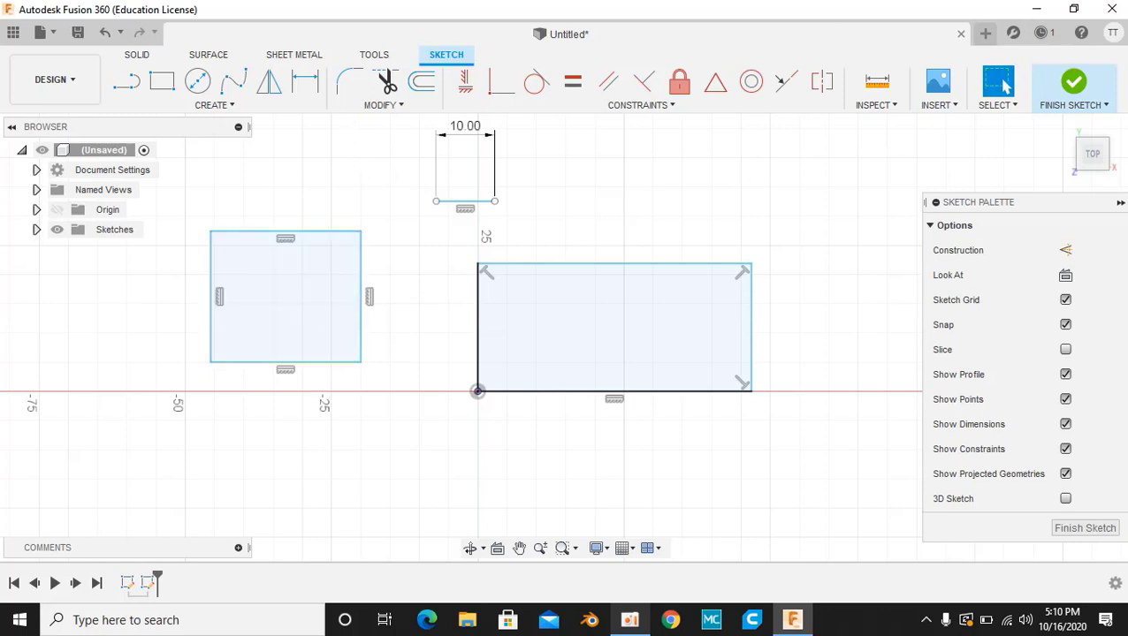
left_click(1073, 85)
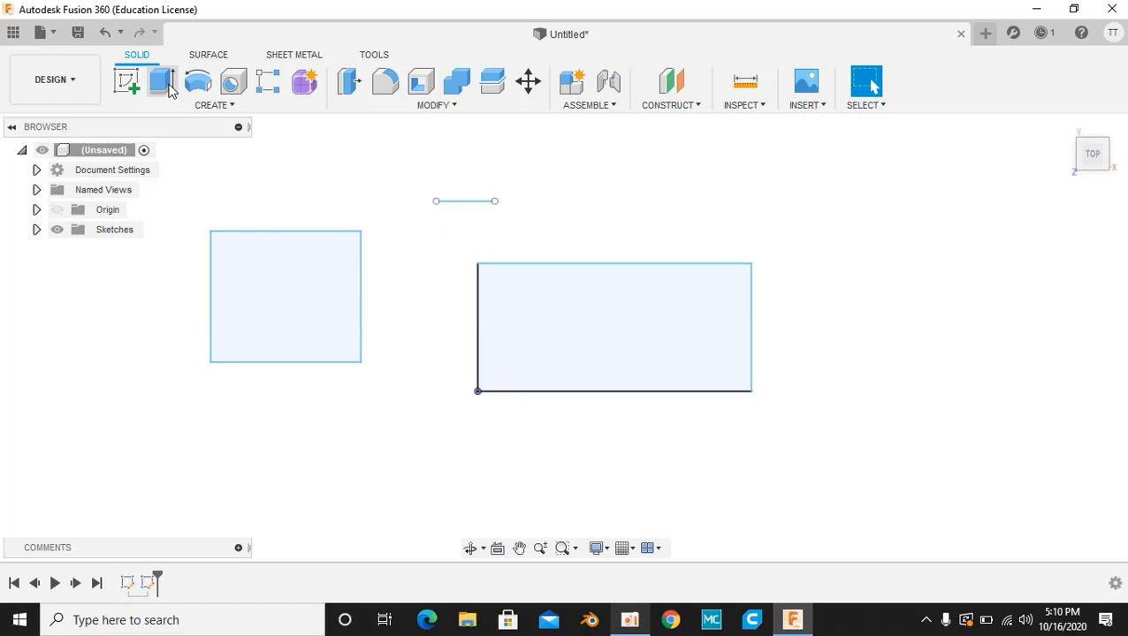
Select both rectangle profiles for Extrude and set the distance to 20 mm.
left_click(162, 83)
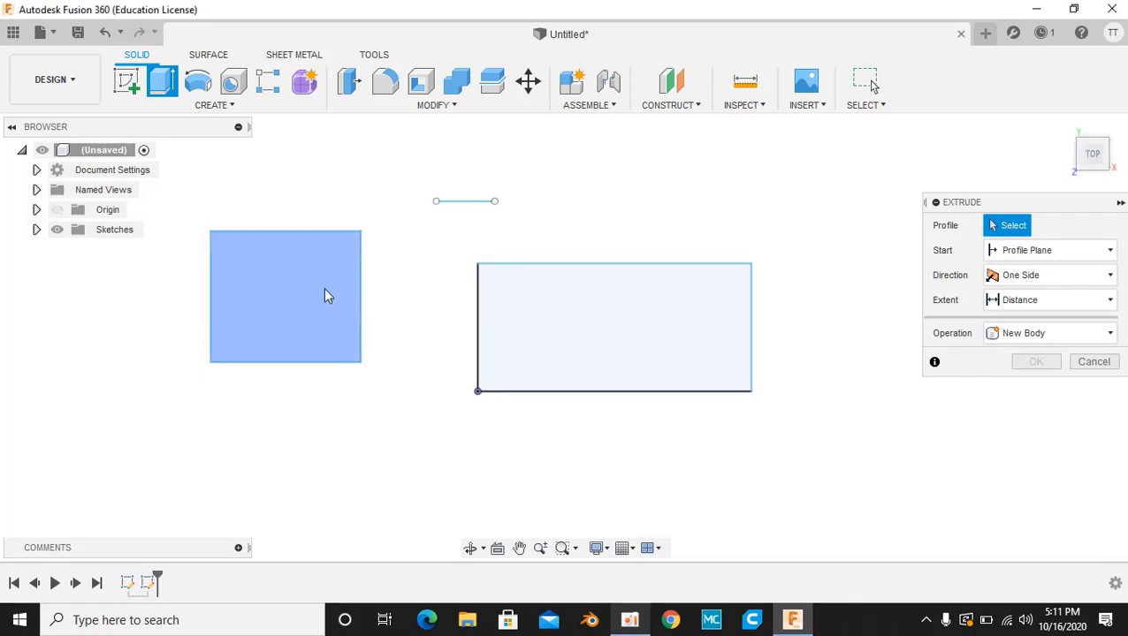
left_click(611, 299)
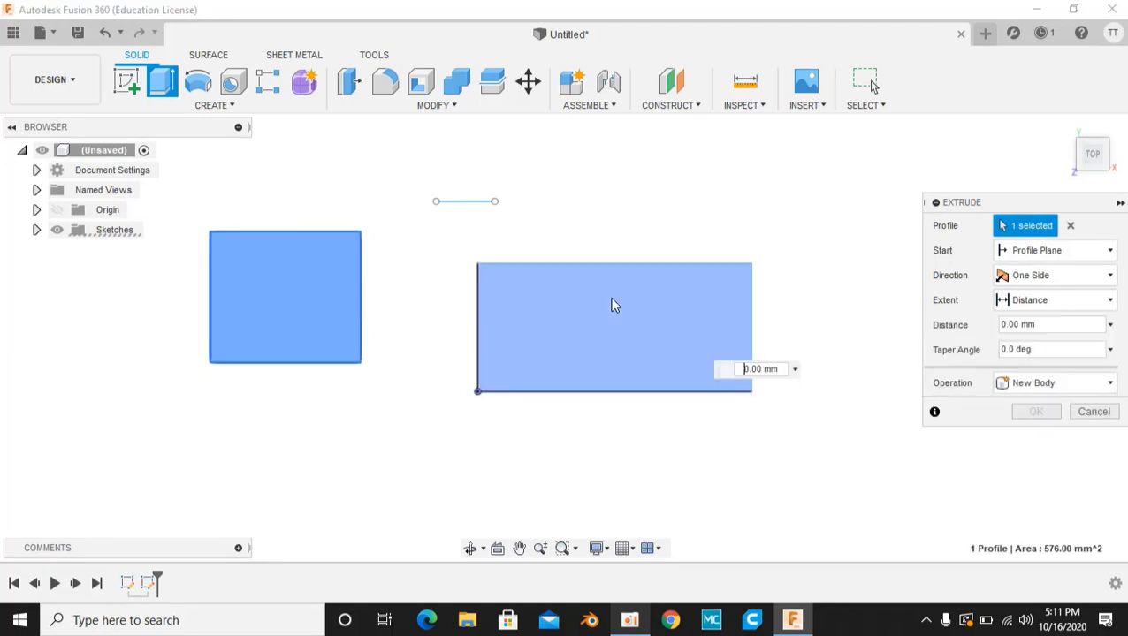
left_click(531, 335)
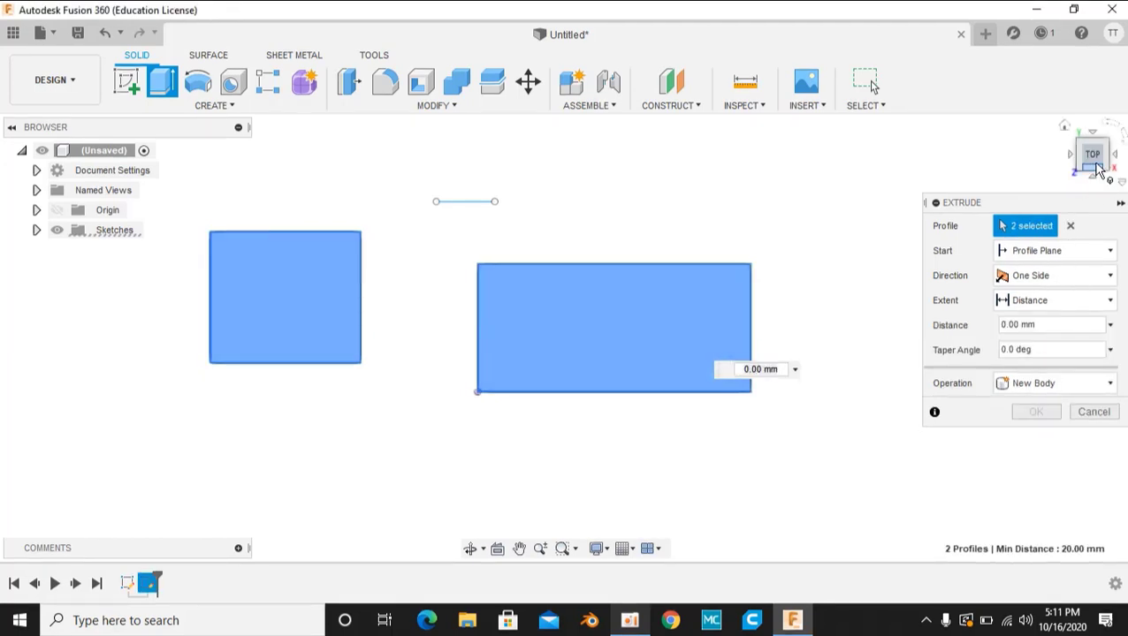
left_click(1096, 175)
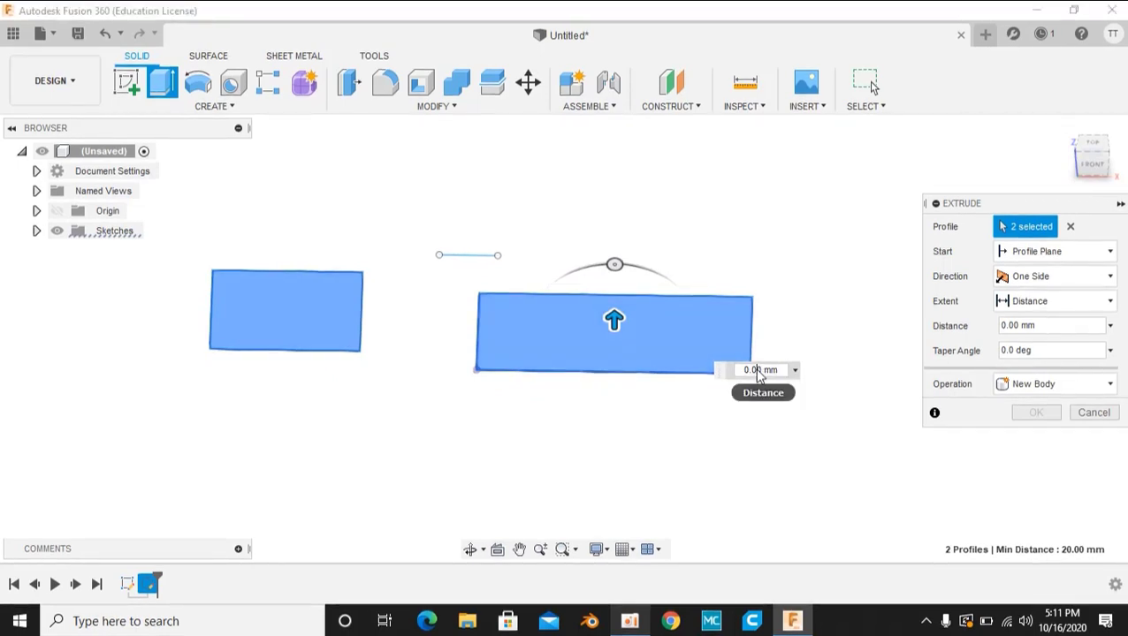
left_click_drag(615, 318, 616, 271)
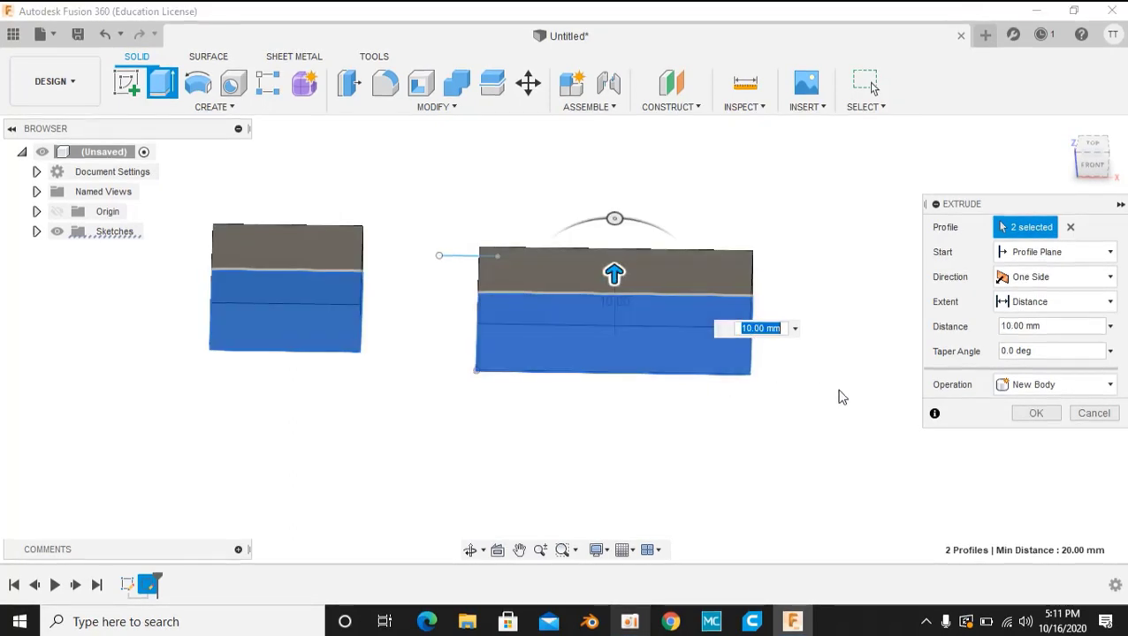
key("BackSpace")
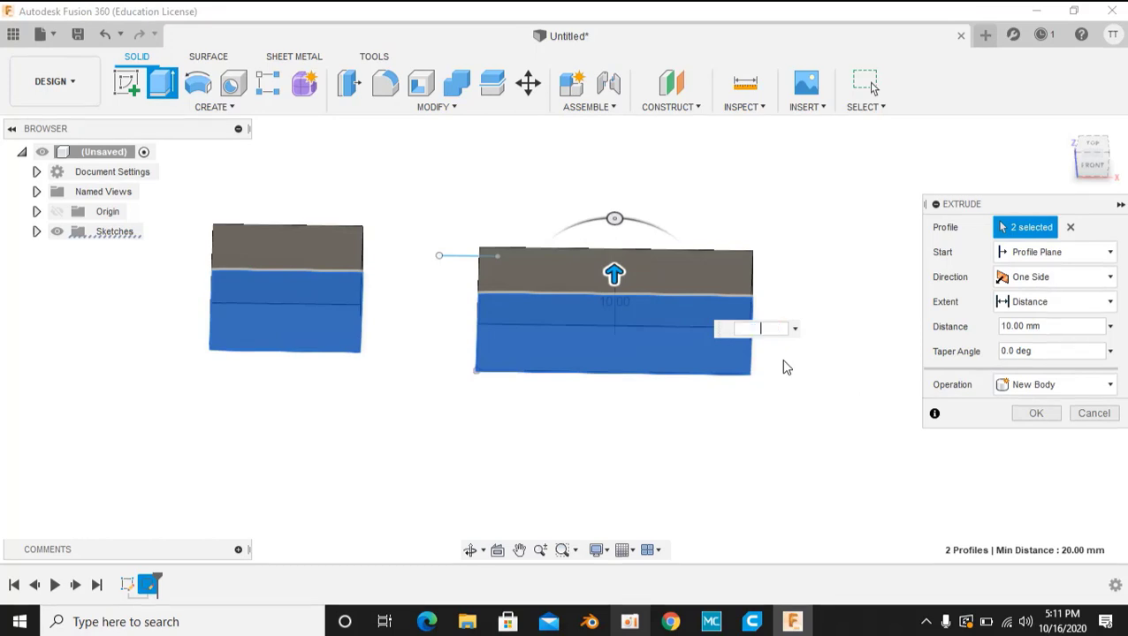
type("20")
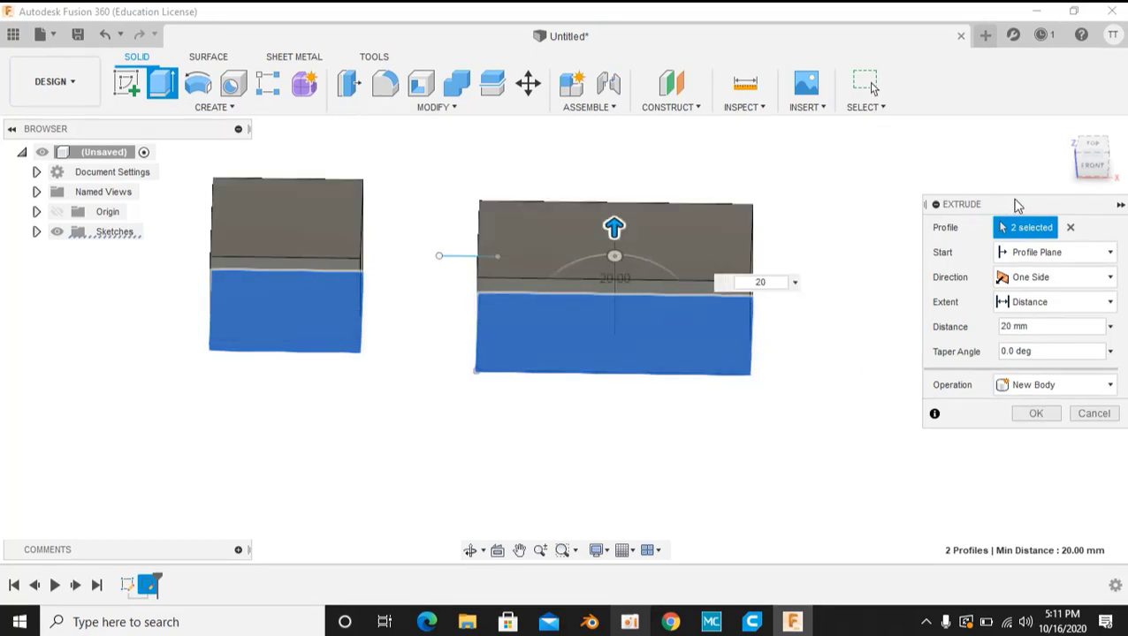
Confirm the 20 mm extrusion from the profile plane as New Body, creating two blocks.
left_click(1067, 254)
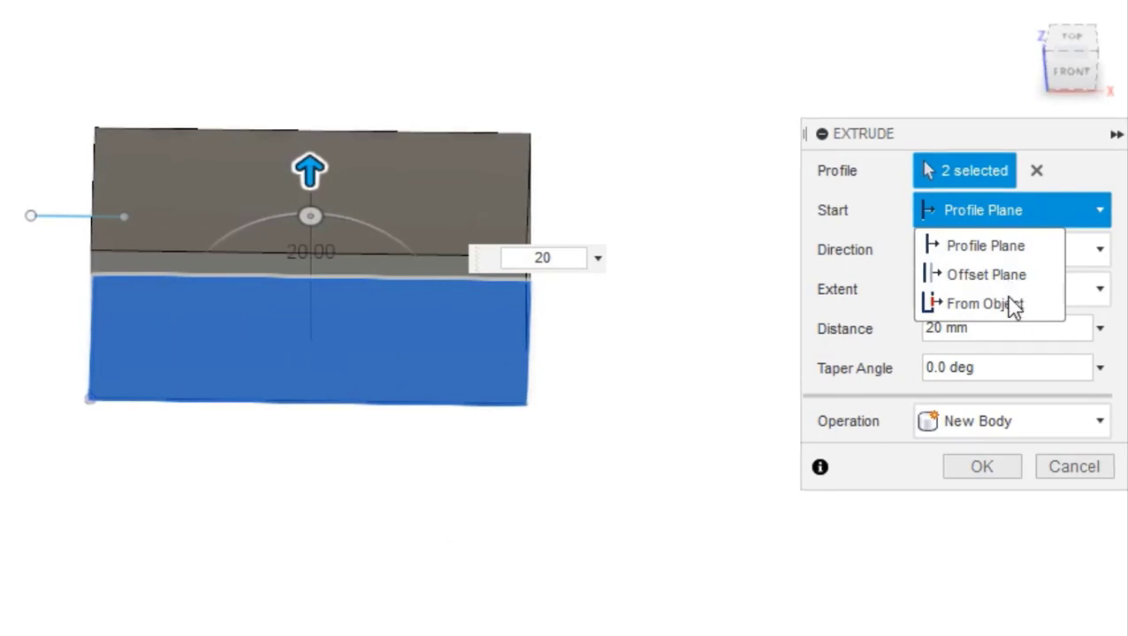
left_click(924, 232)
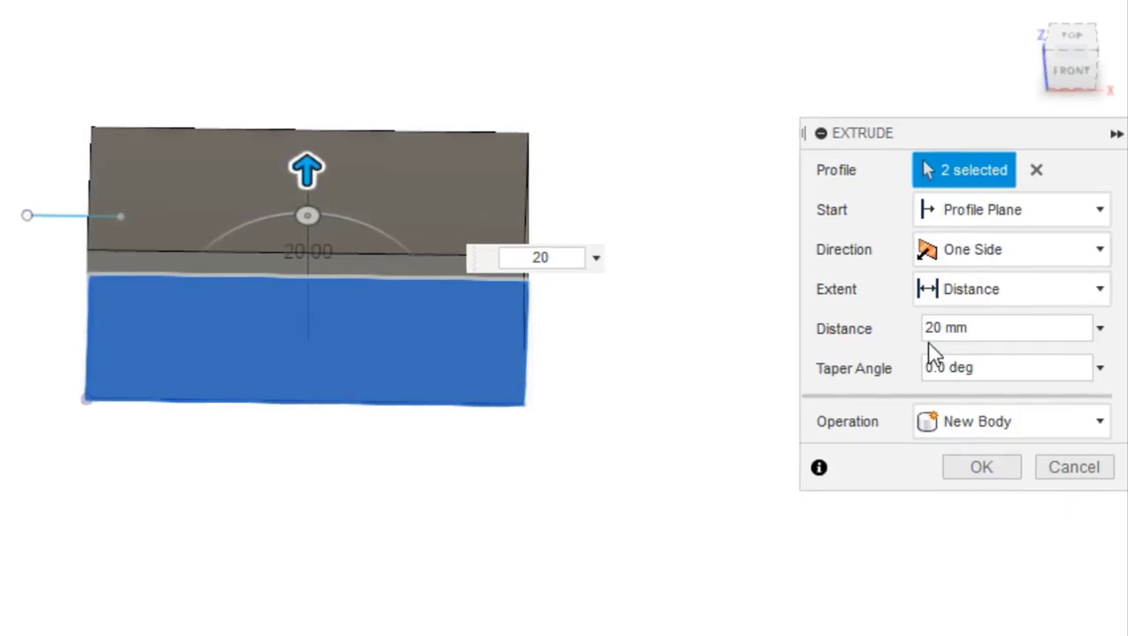
left_click(979, 371)
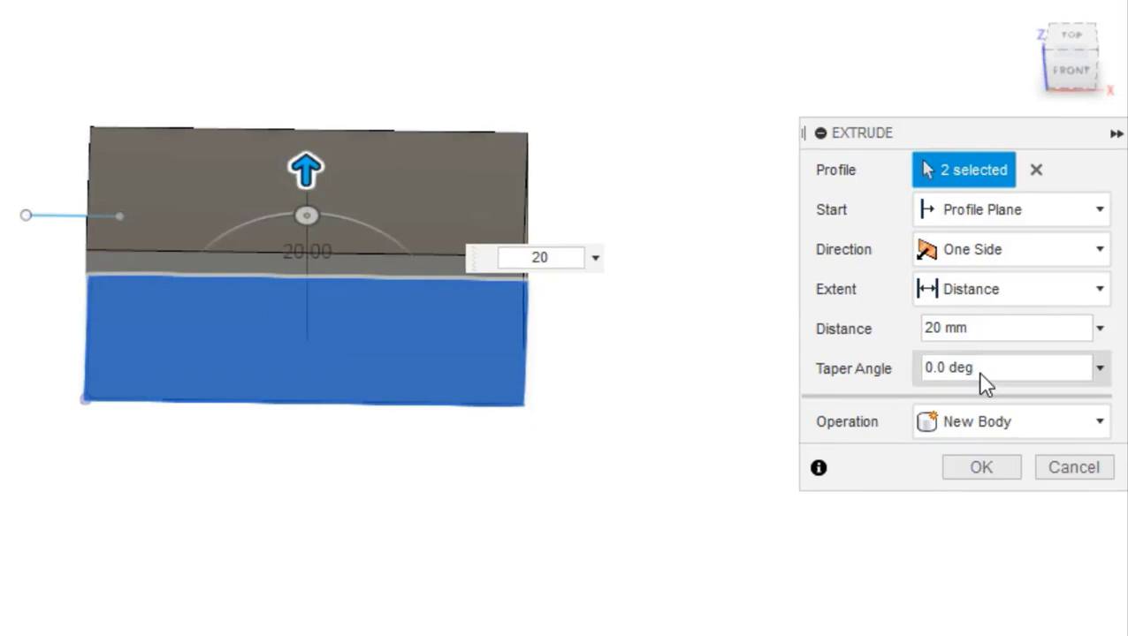
left_click(986, 424)
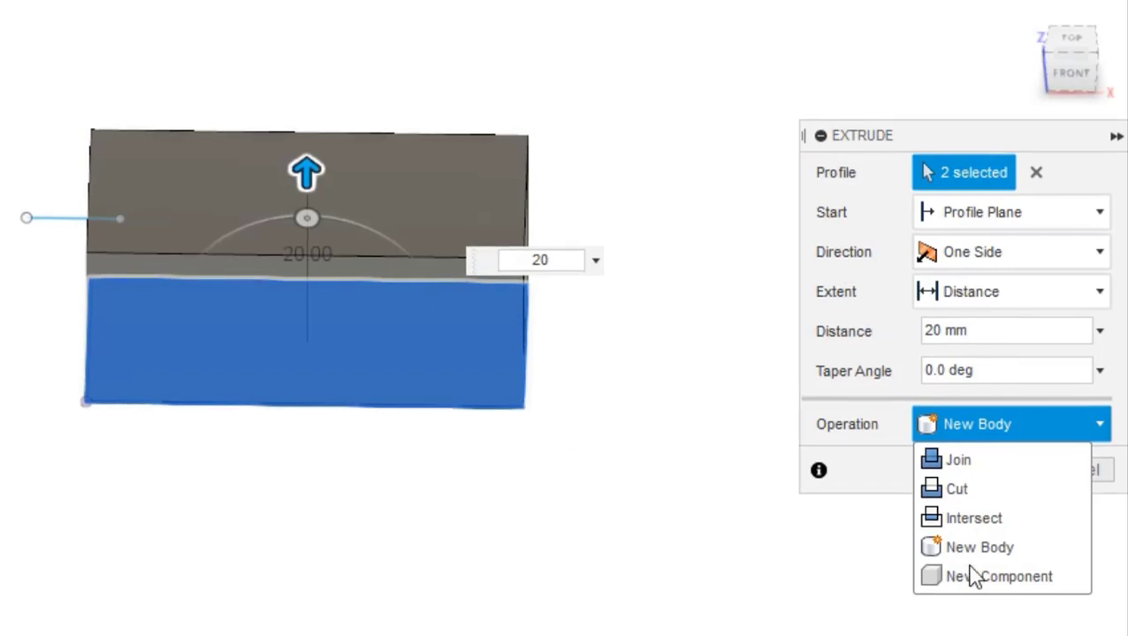
left_click(879, 431)
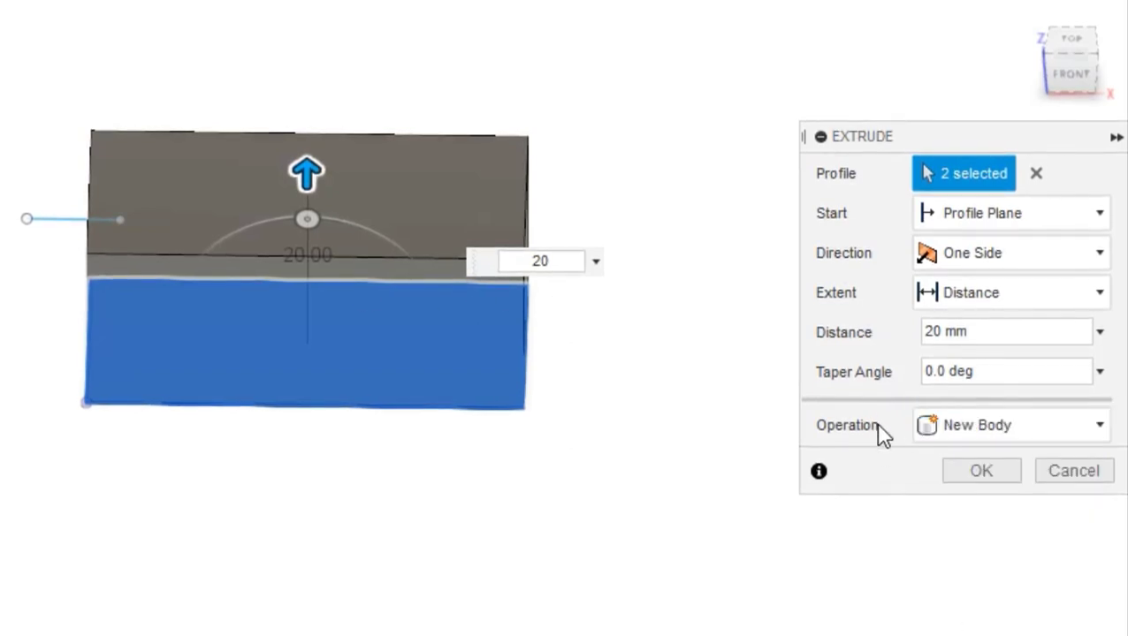
left_click(983, 473)
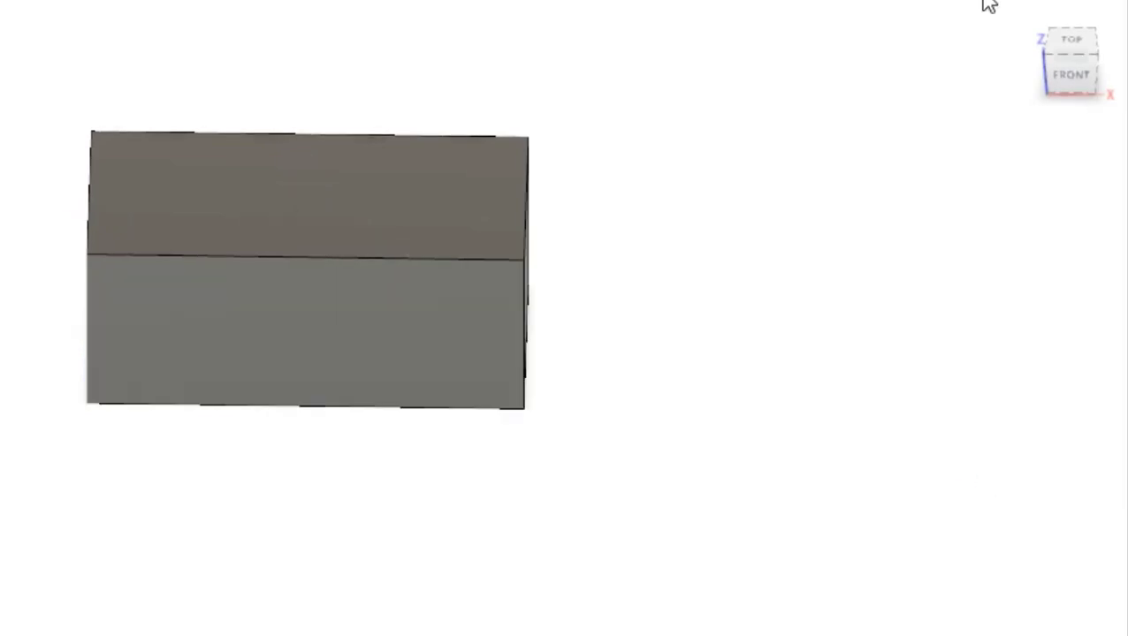
mouse_move(565, 336)
middle_mouse_down("shift")
mouse_move(619, 353)
mouse_move(640, 304)
middle_mouse_up("shift")
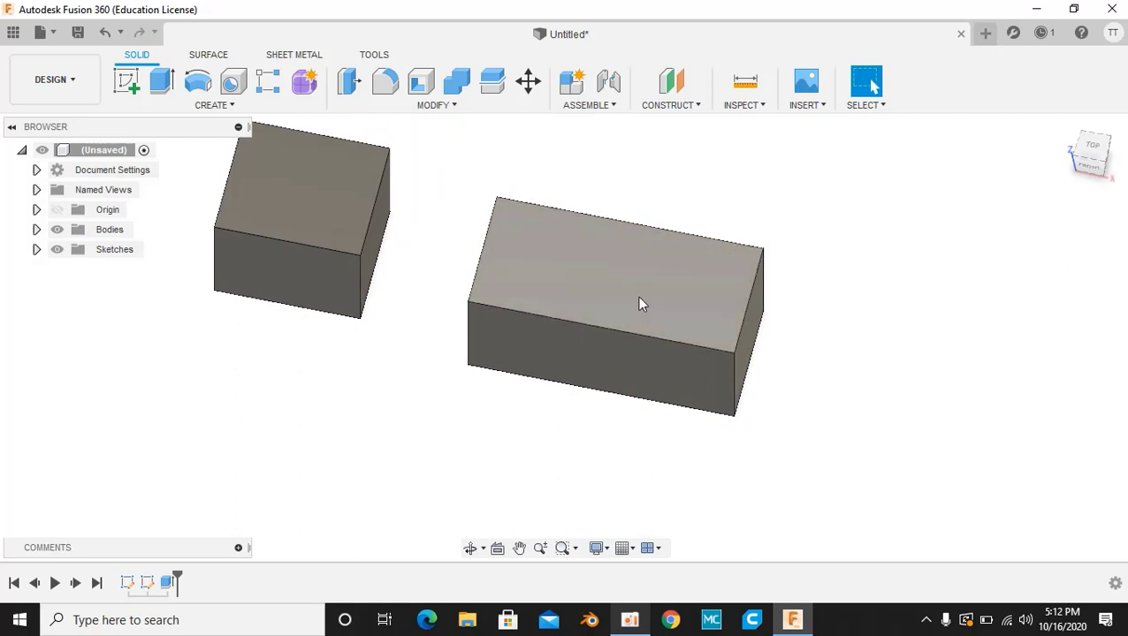
In a new sketch on the larger block's top face, draw a 20 mm diameter circle.
left_click(128, 83)
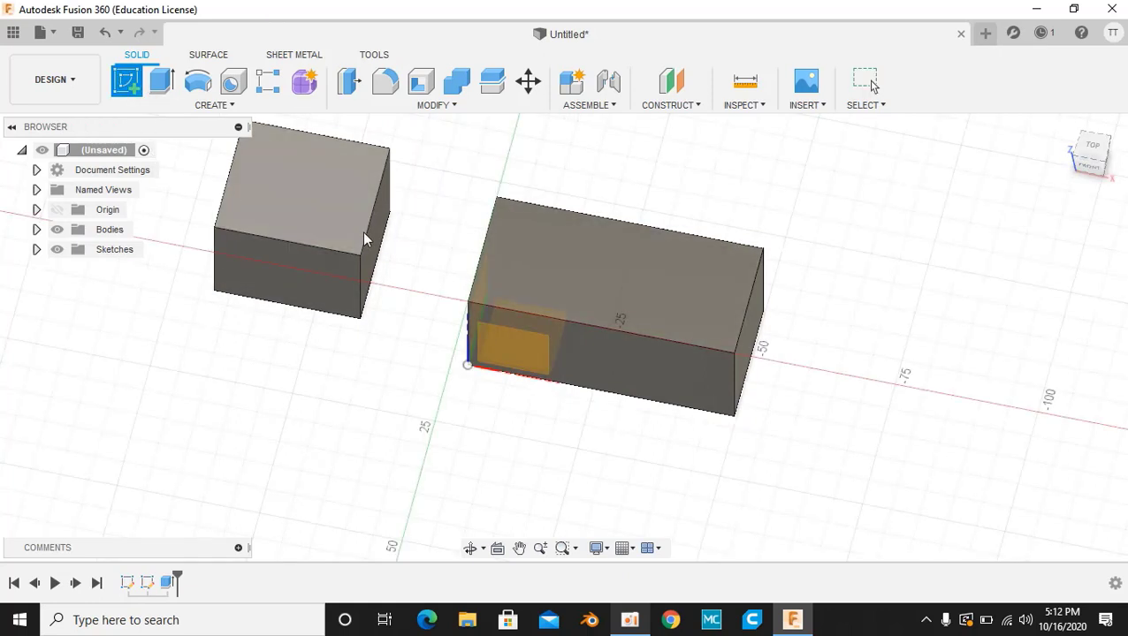
left_click(654, 286)
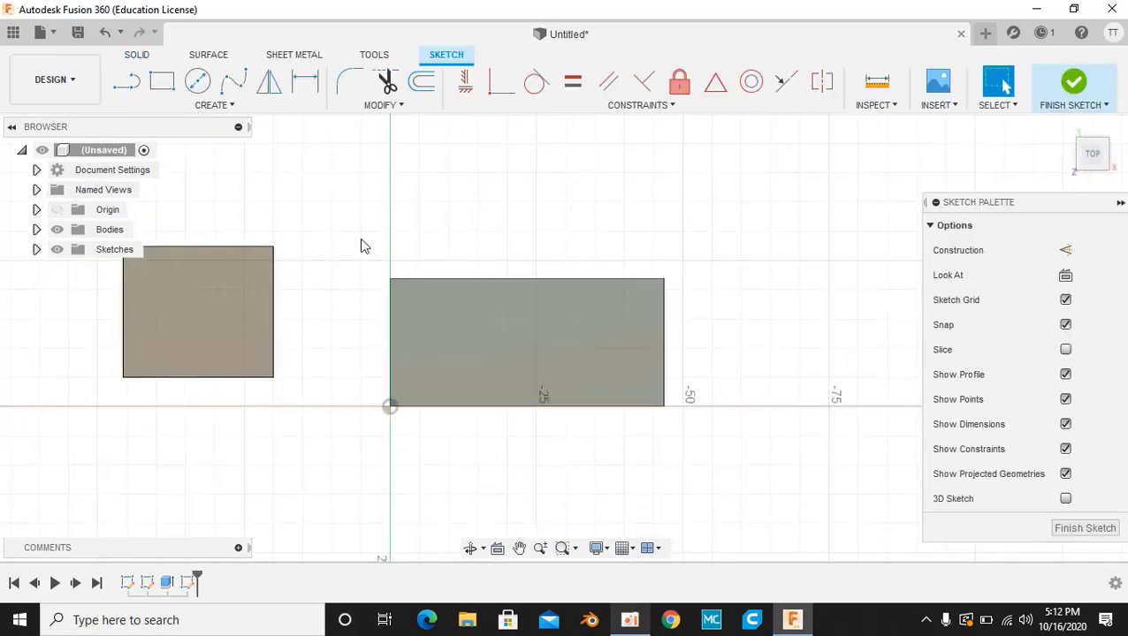
left_click(201, 86)
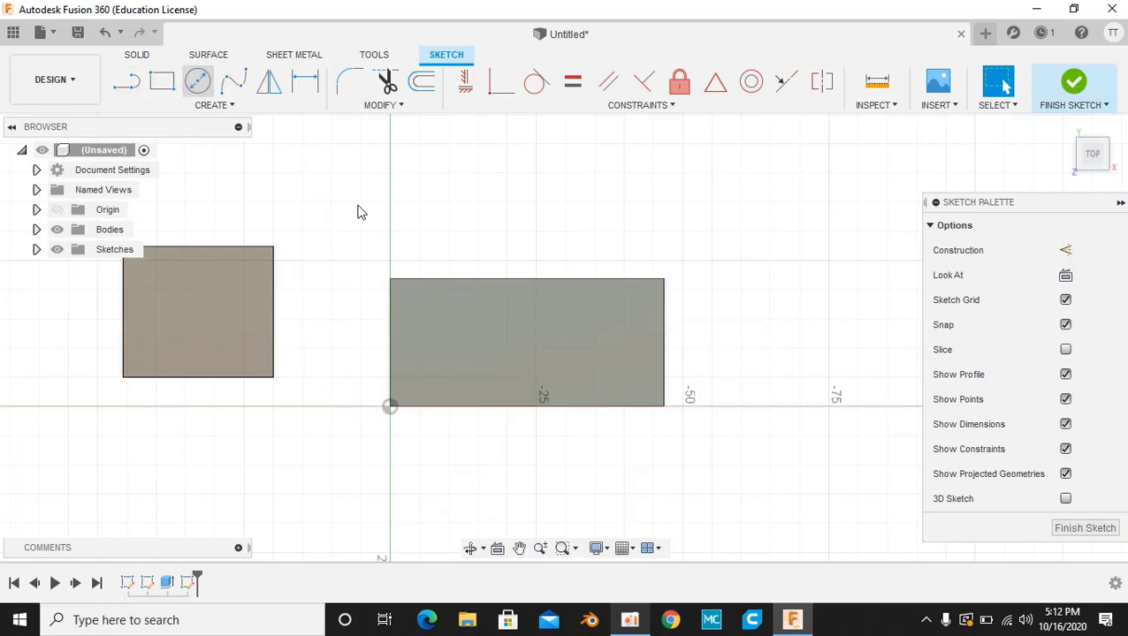
left_click(529, 350)
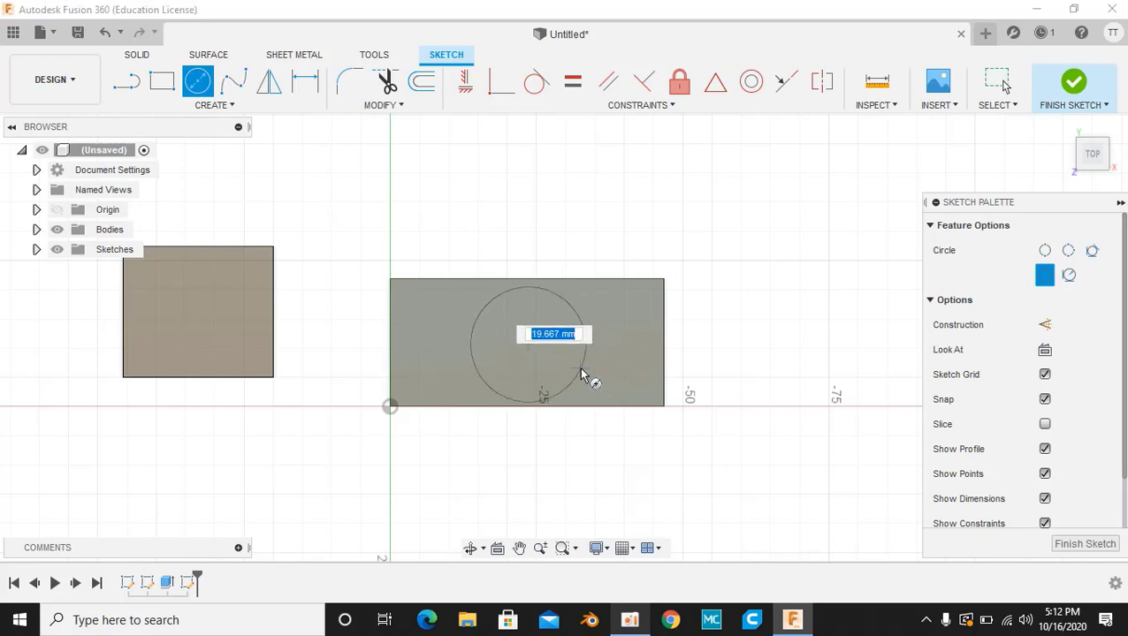
type("20")
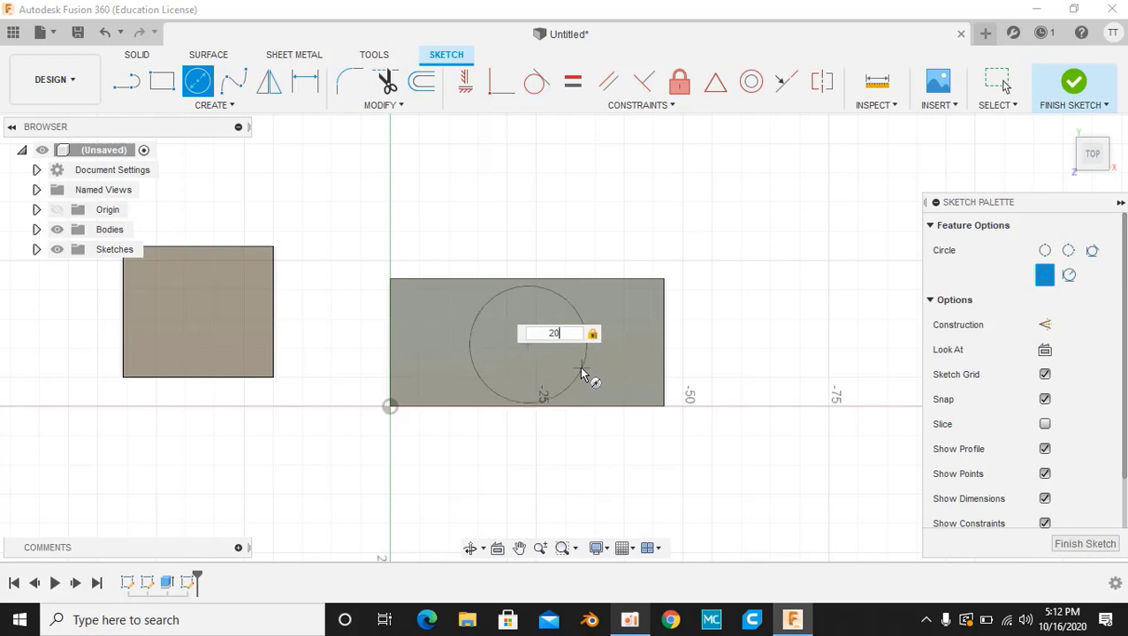
key("Return")
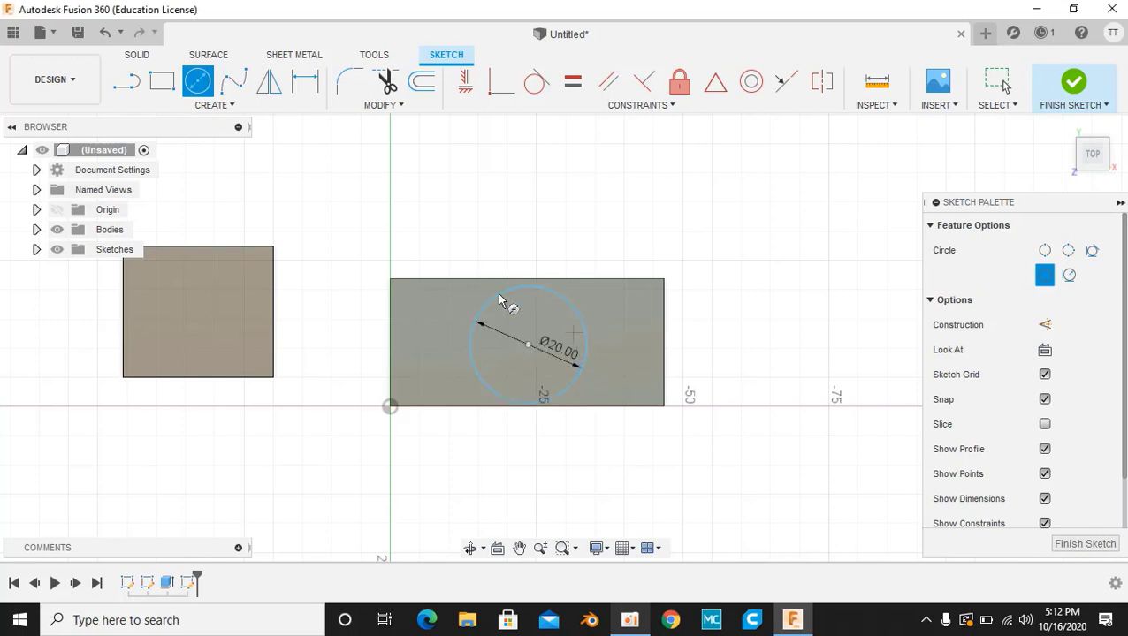
left_click(239, 106)
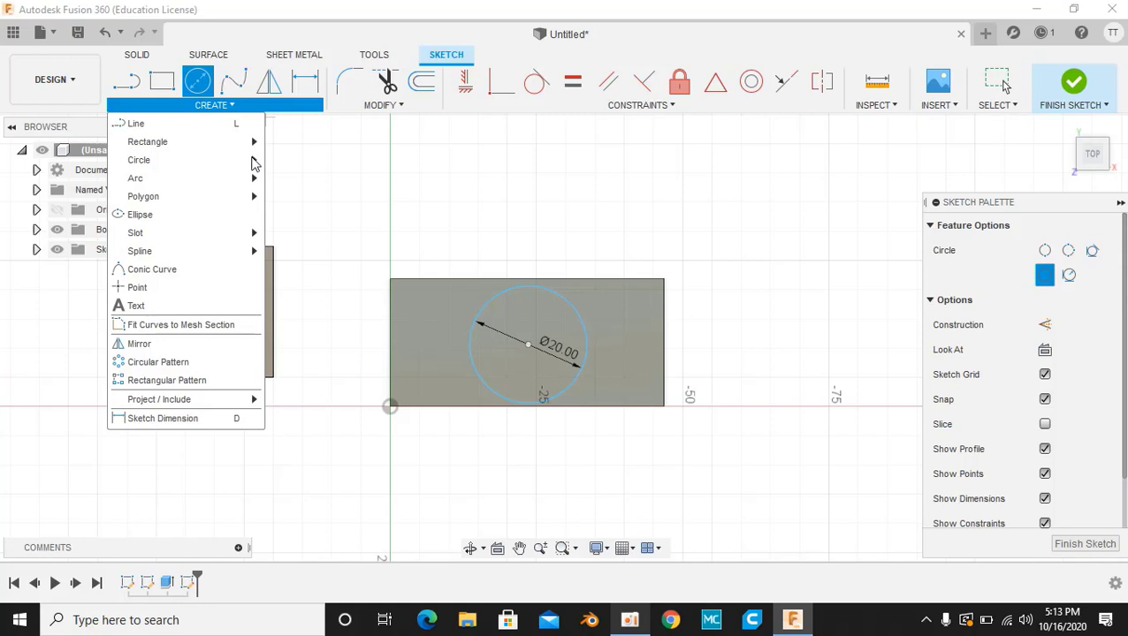
mouse_move(139, 161)
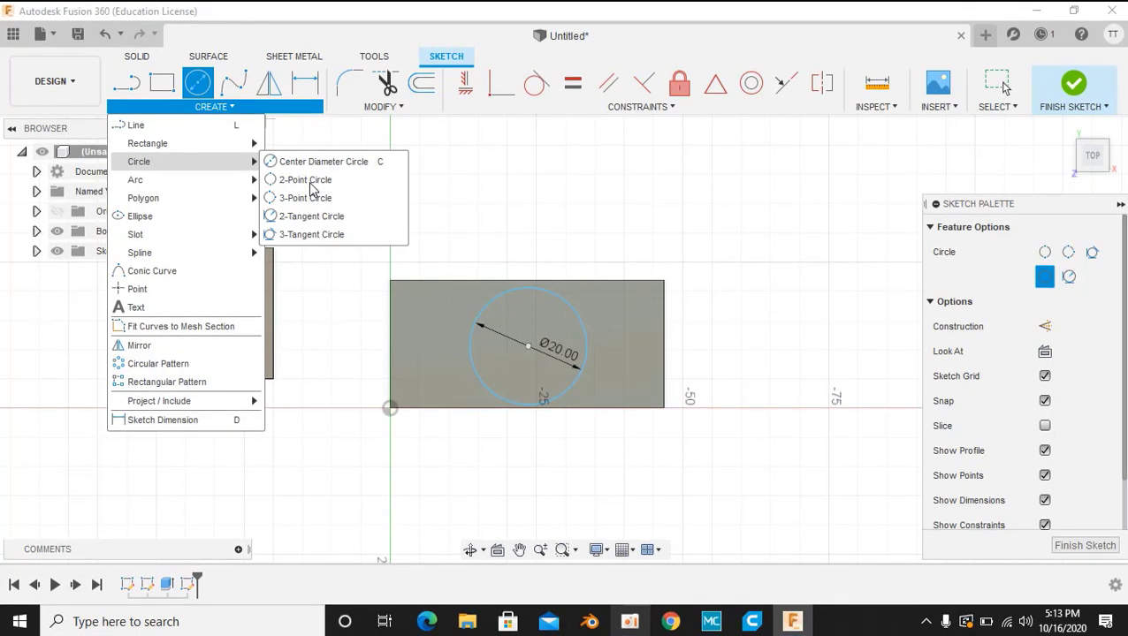
Draw a 2-point circle across the smaller block, overhanging its upper edge.
left_click(308, 184)
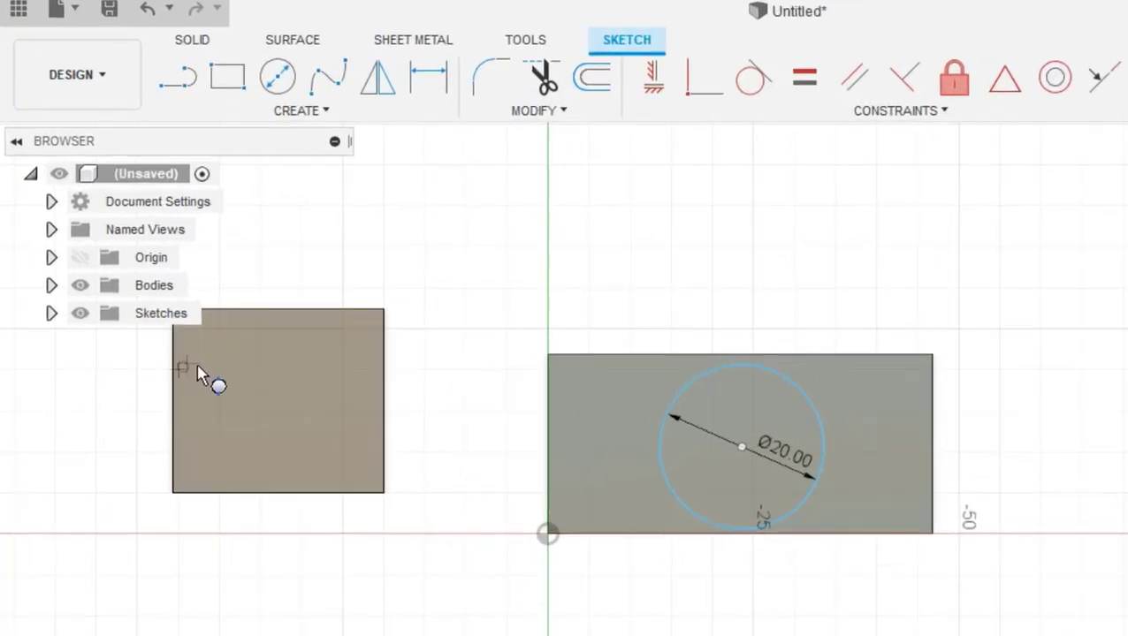
left_click(190, 378)
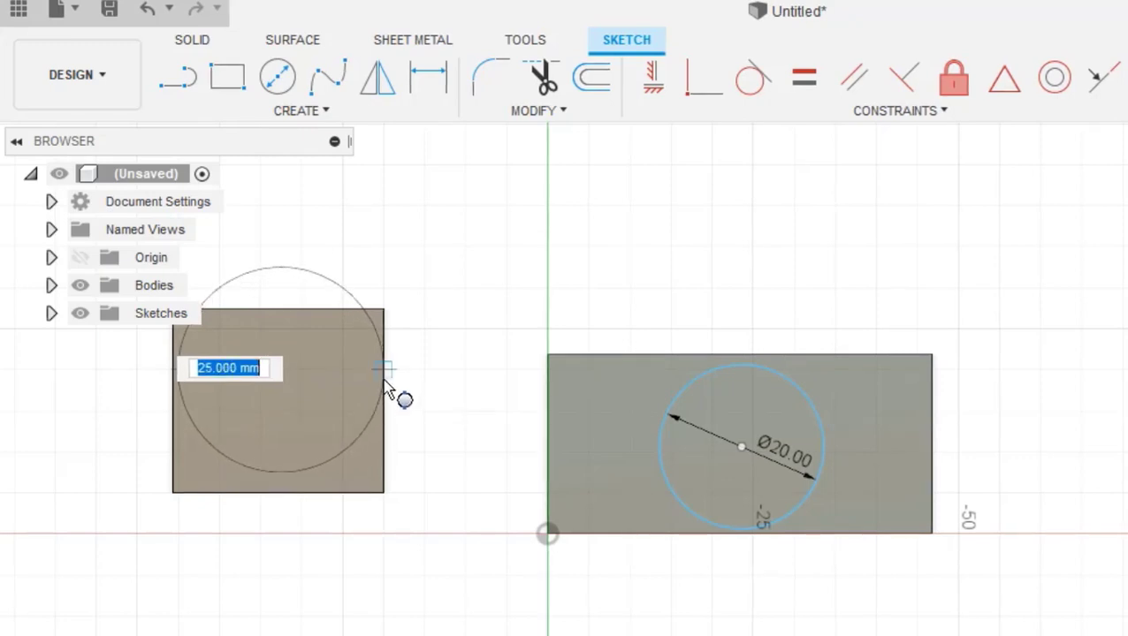
left_click(385, 382)
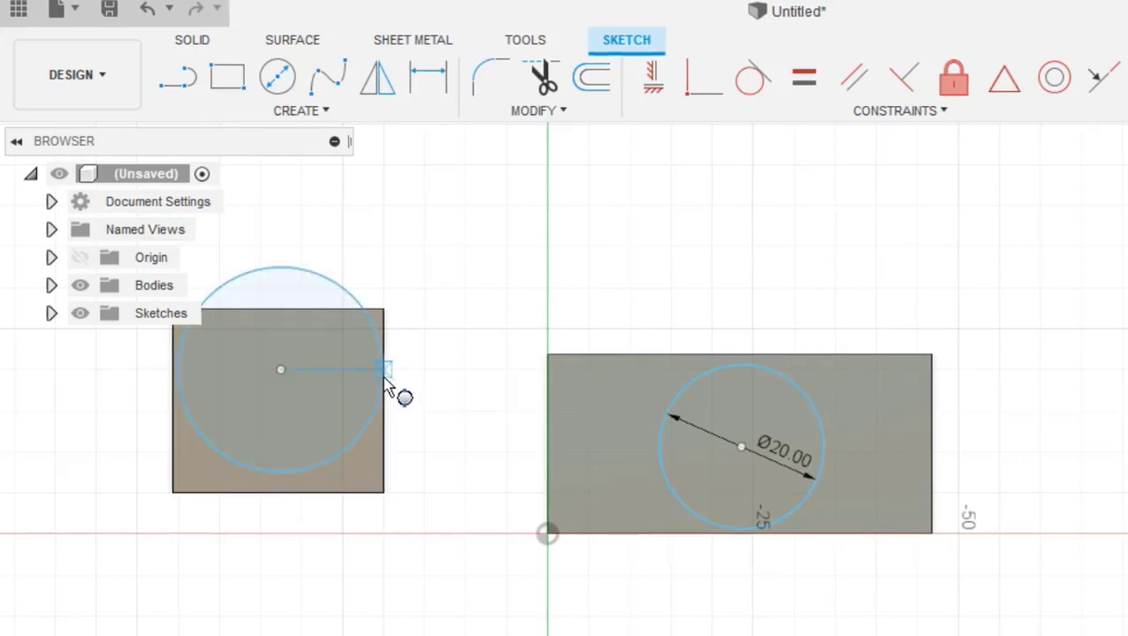
left_click(303, 107)
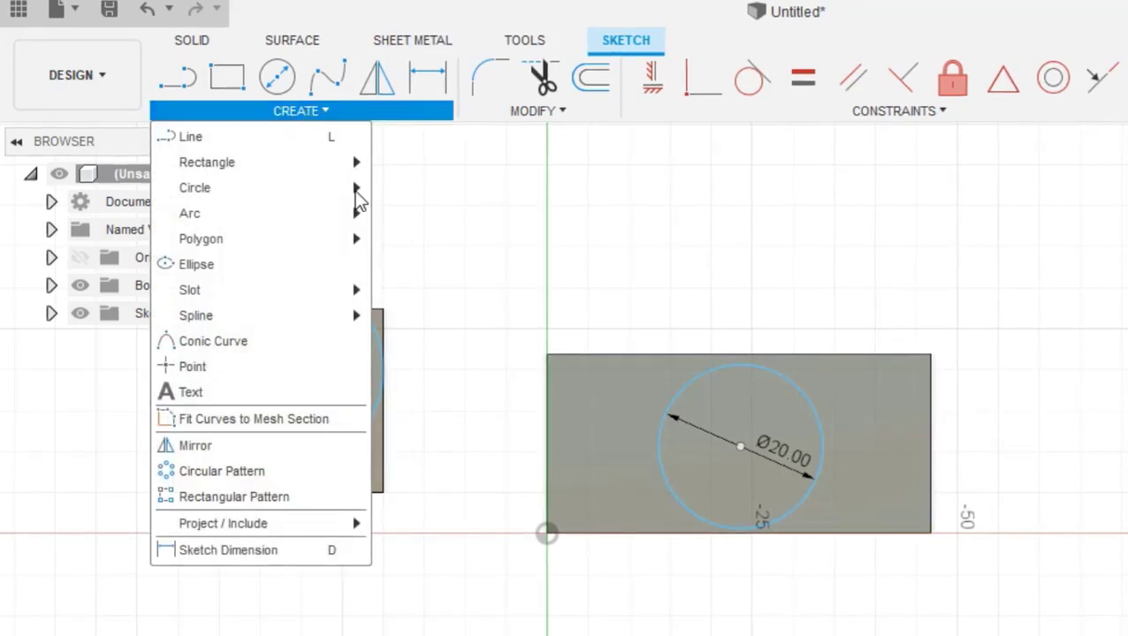
mouse_move(195, 187)
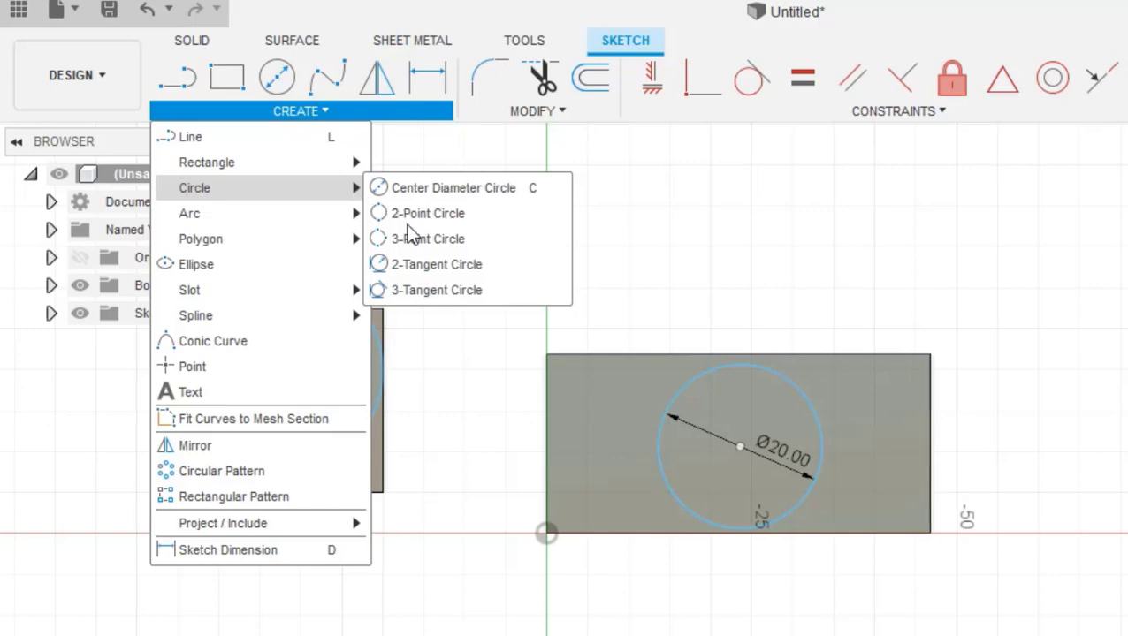
left_click(411, 239)
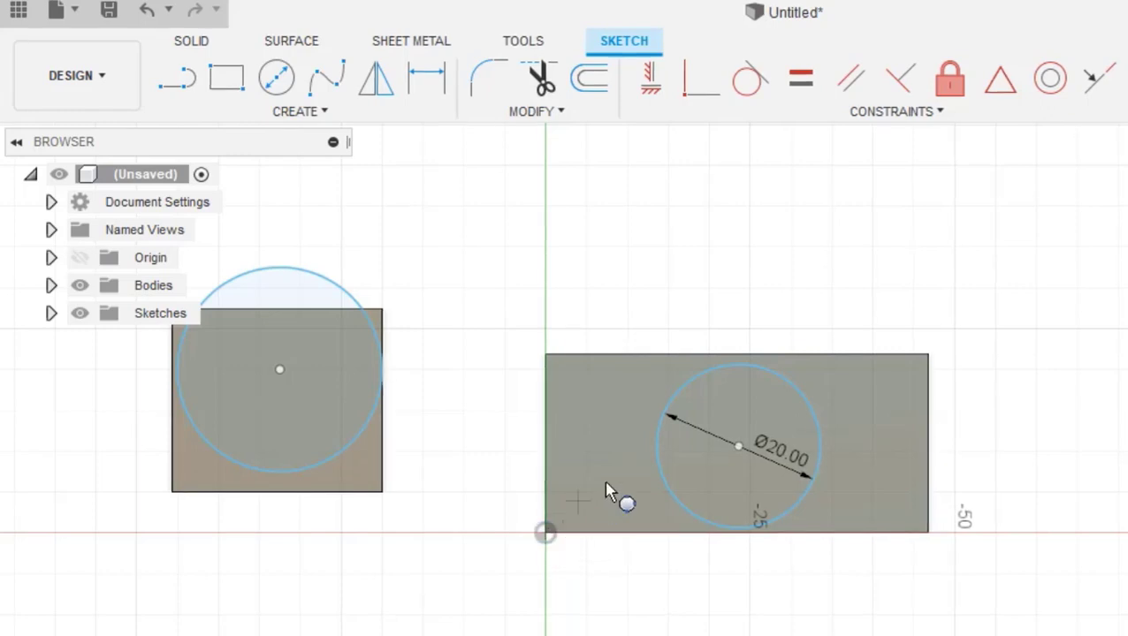
Draw a circle from the larger block's corner to beside the 20 mm circle, straddling its left edge.
left_click(656, 460)
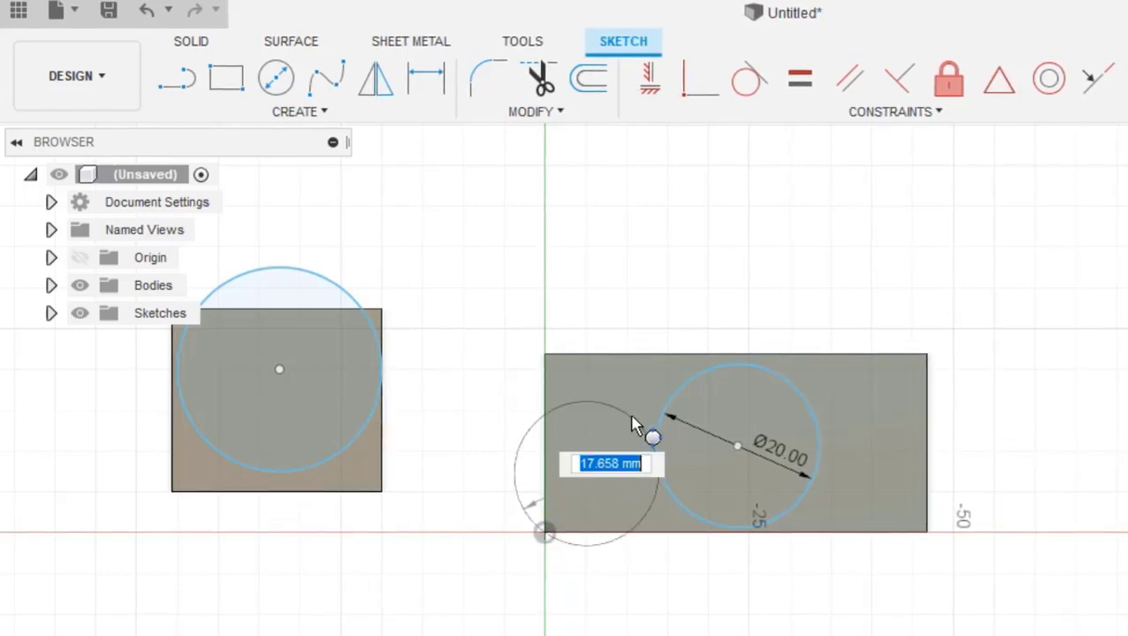
left_click(546, 356)
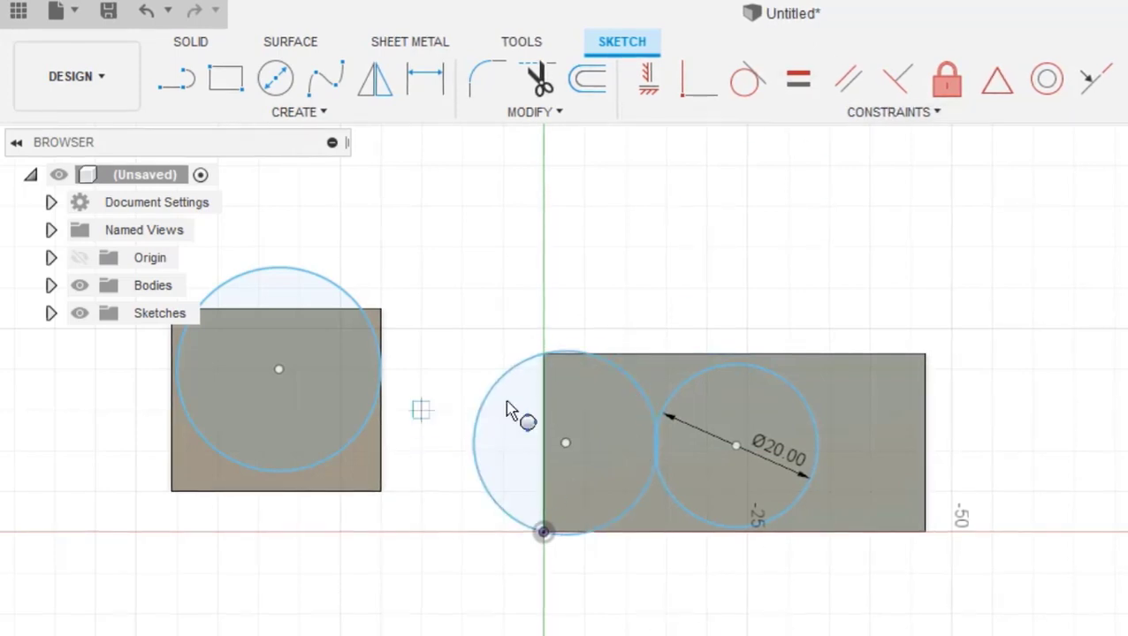
left_click(371, 115)
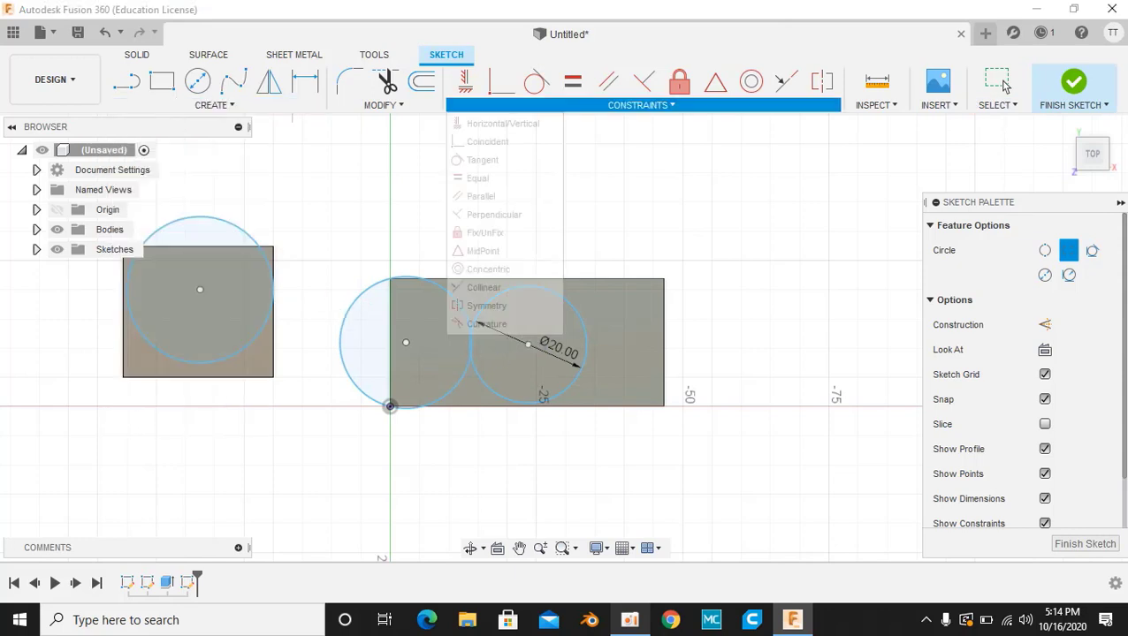
Finish the sketch and preview the 20 mm circle extruded 10 mm up as Join.
left_click(1072, 89)
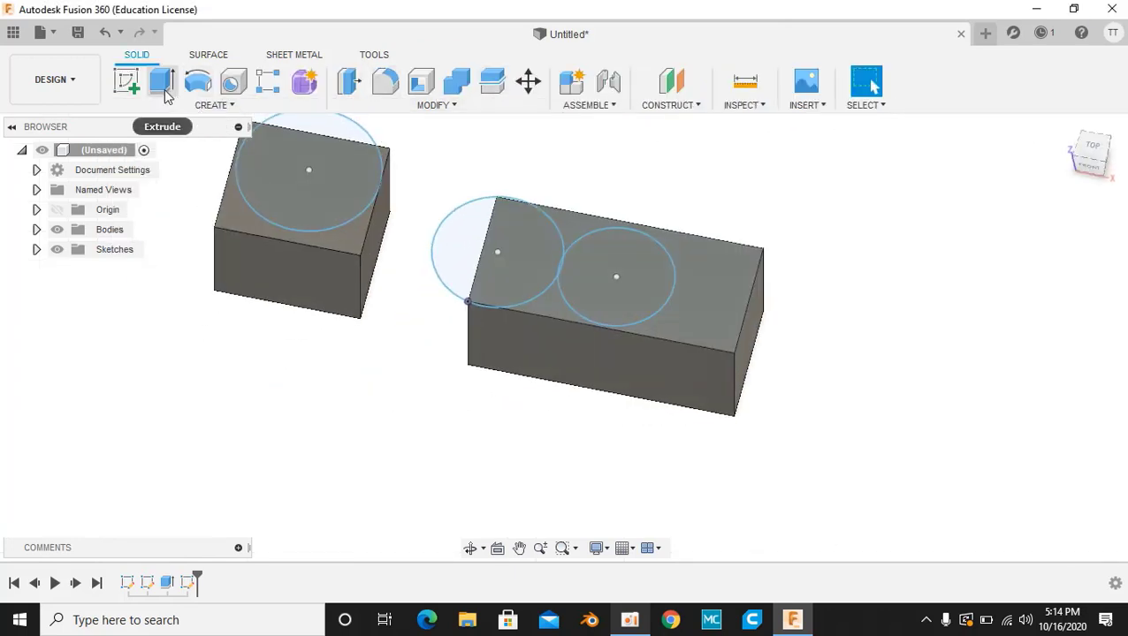
left_click(162, 85)
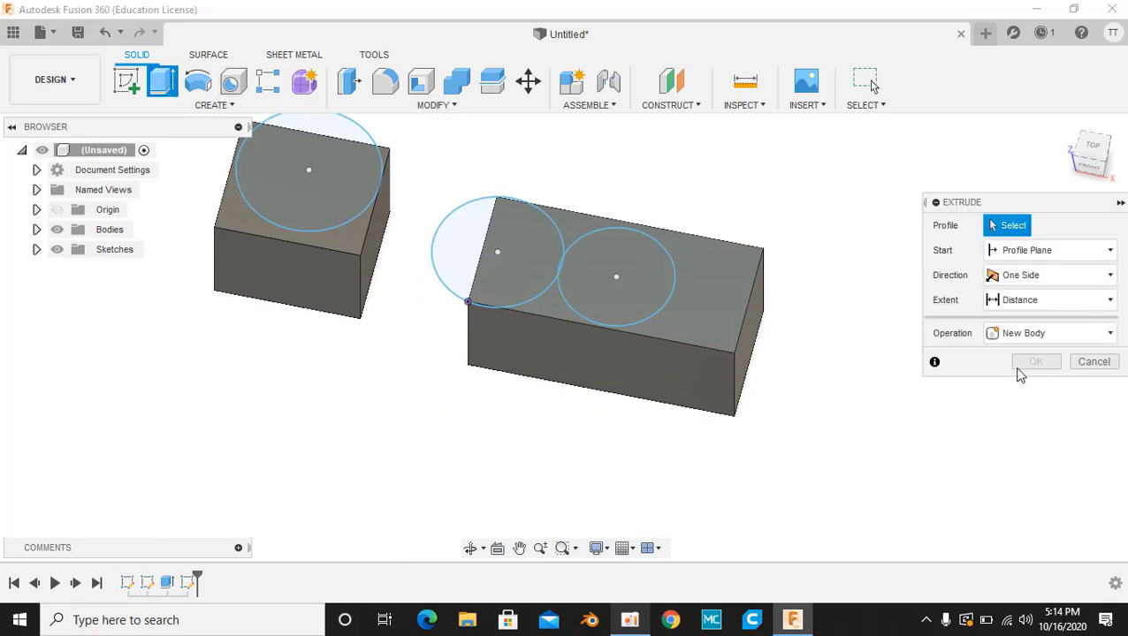
left_click(1034, 337)
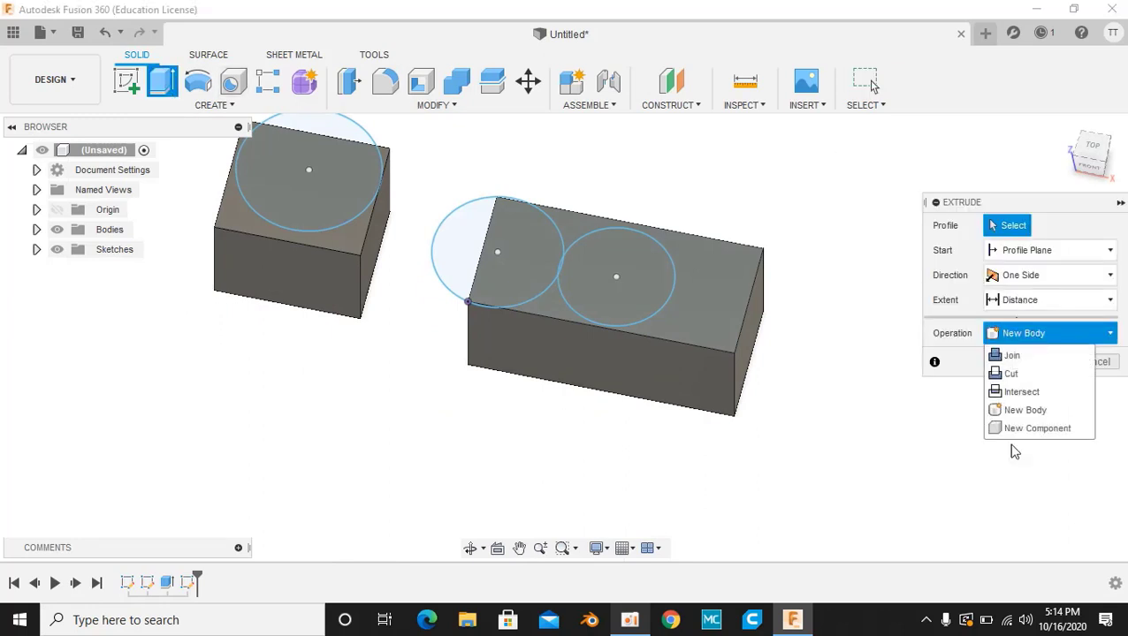
left_click(648, 283)
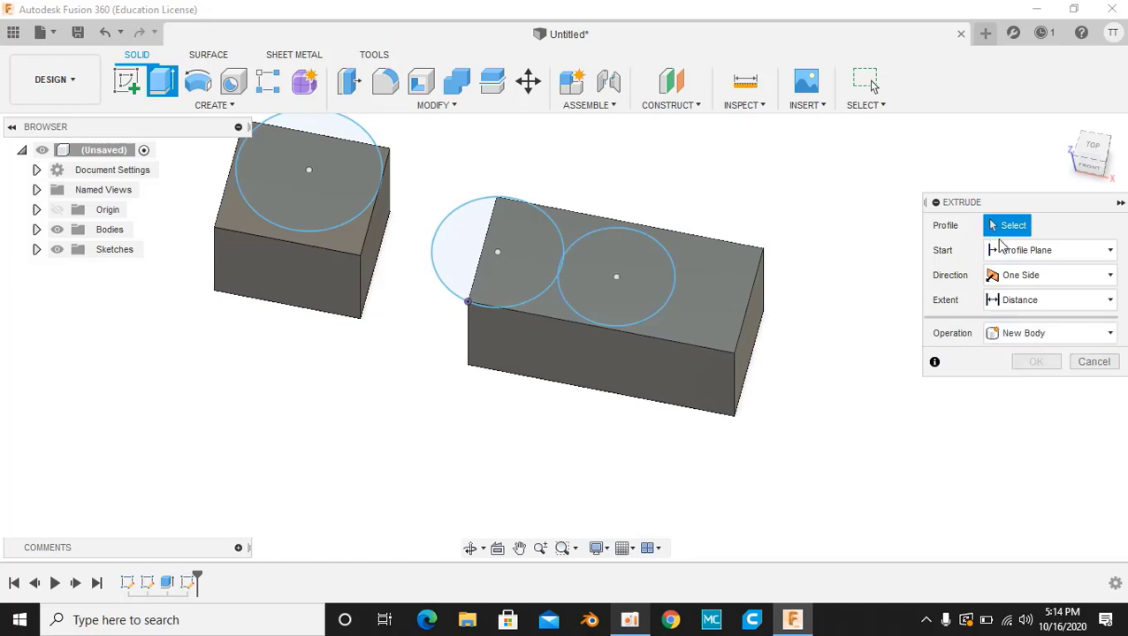
left_click(643, 274)
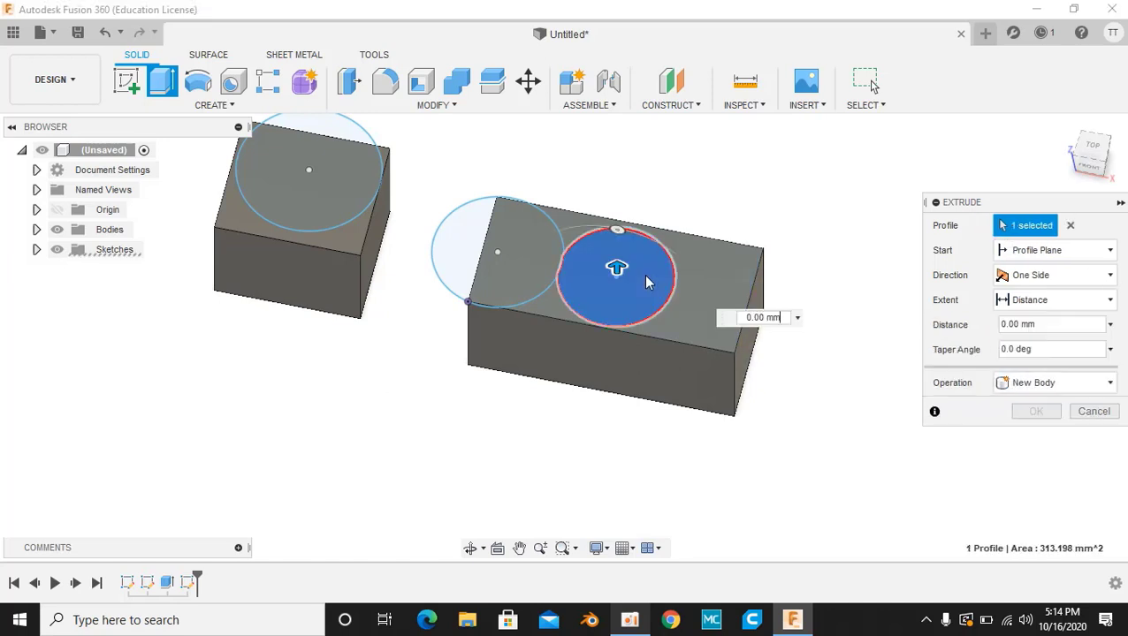
left_click(1021, 388)
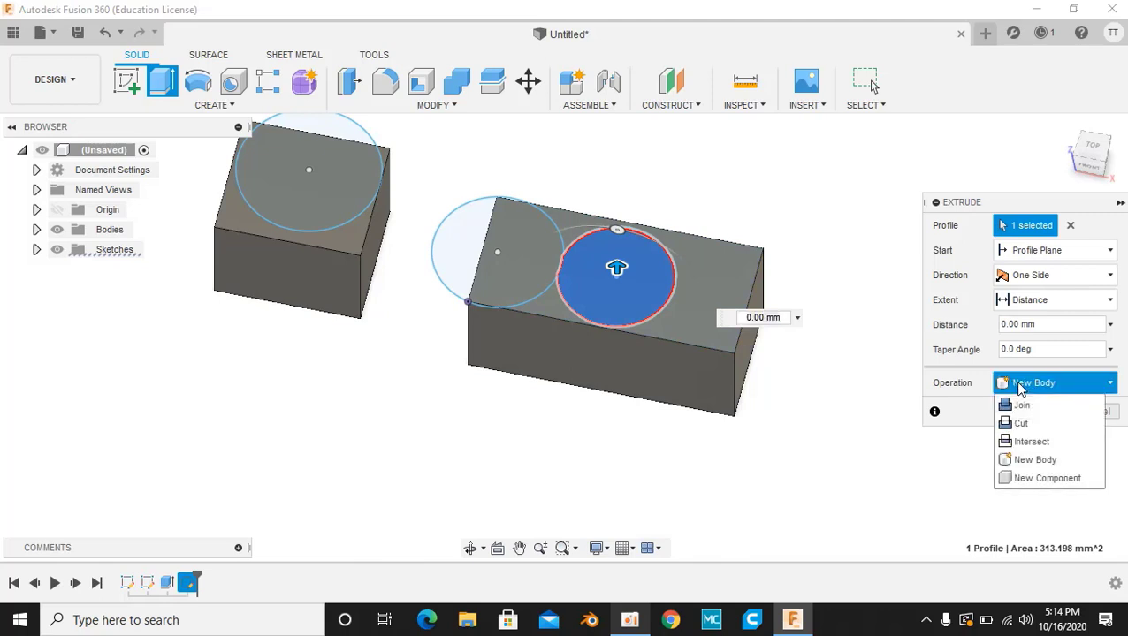
left_click(1021, 388)
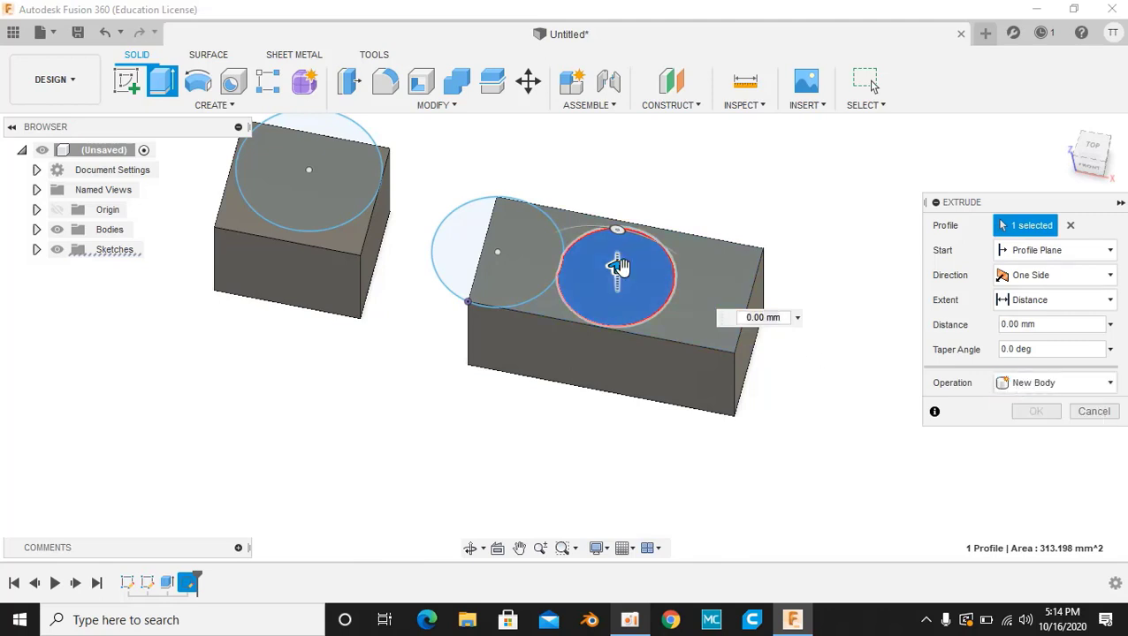
left_click_drag(617, 266, 616, 237)
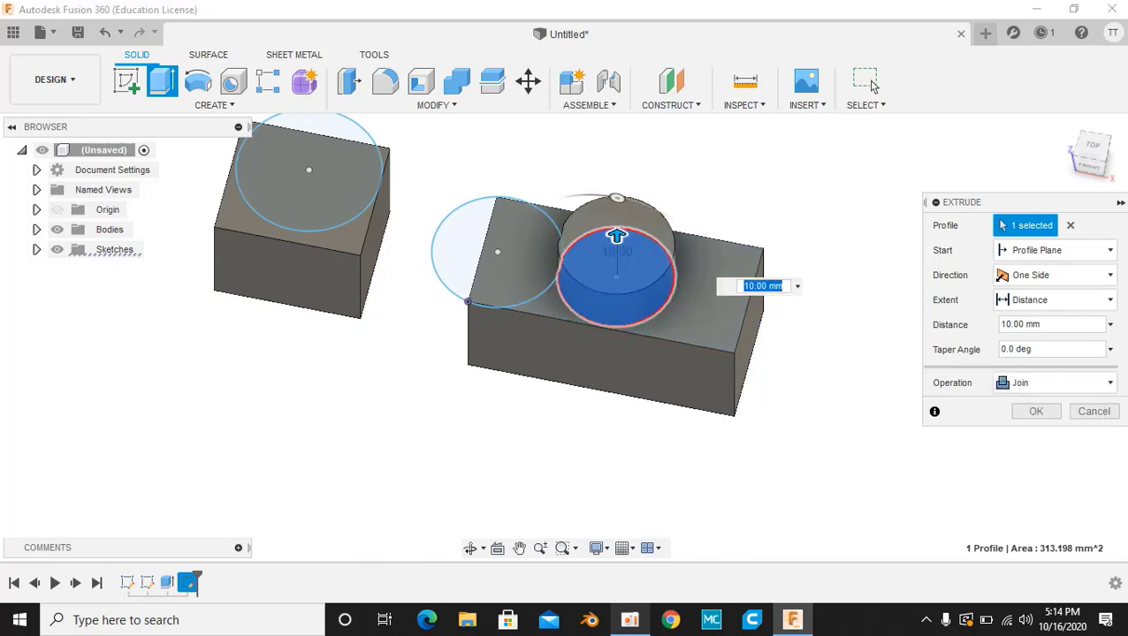
left_click(1069, 388)
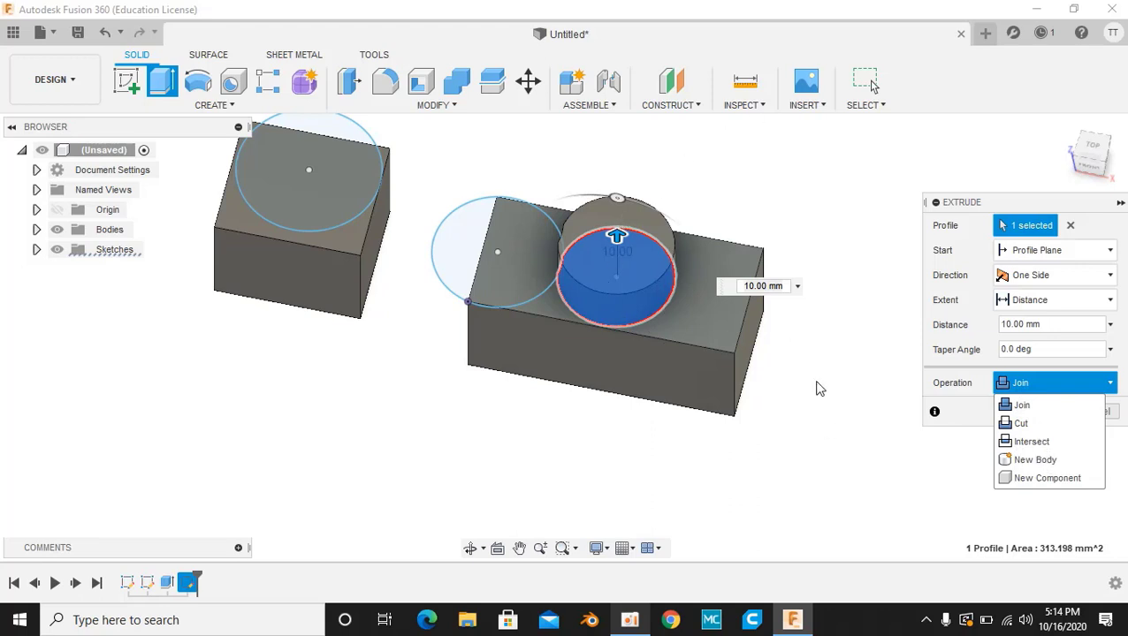
Extrude the right block's circle 5 mm upward as a new cylinder body.
left_click(1054, 463)
left_click(1042, 386)
left_click(617, 250)
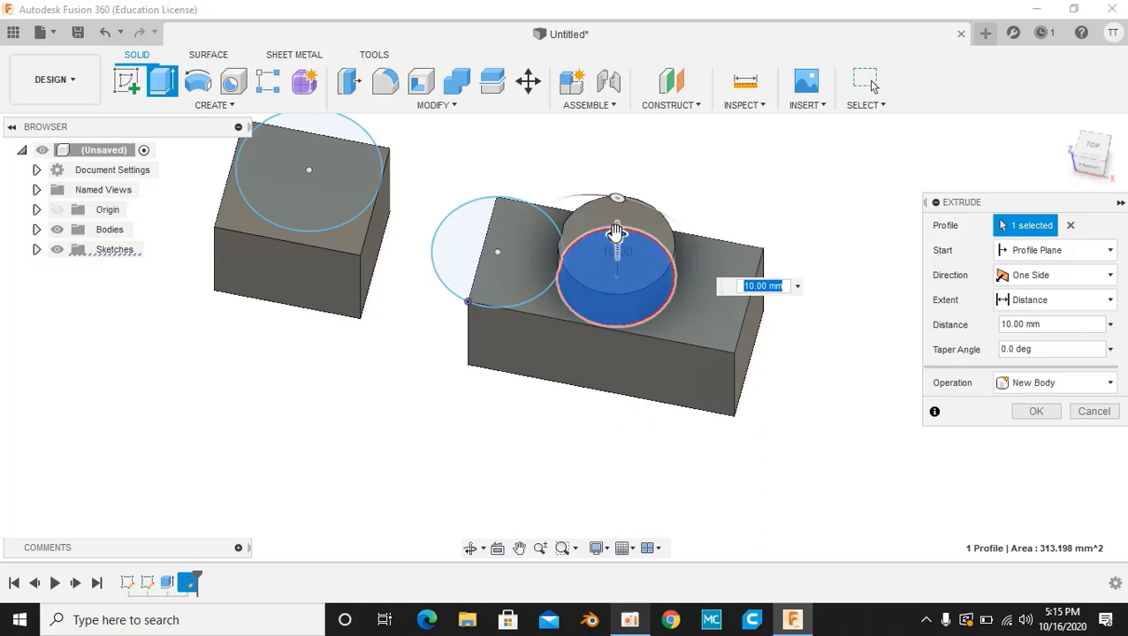
left_click_drag(616, 237, 612, 315)
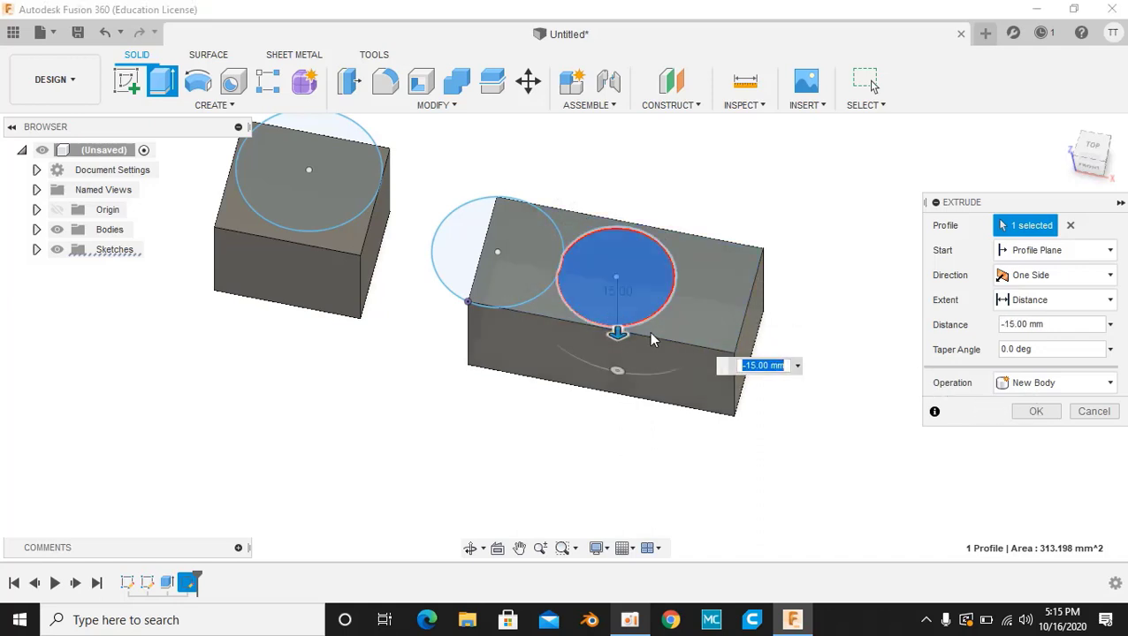
left_click(1067, 383)
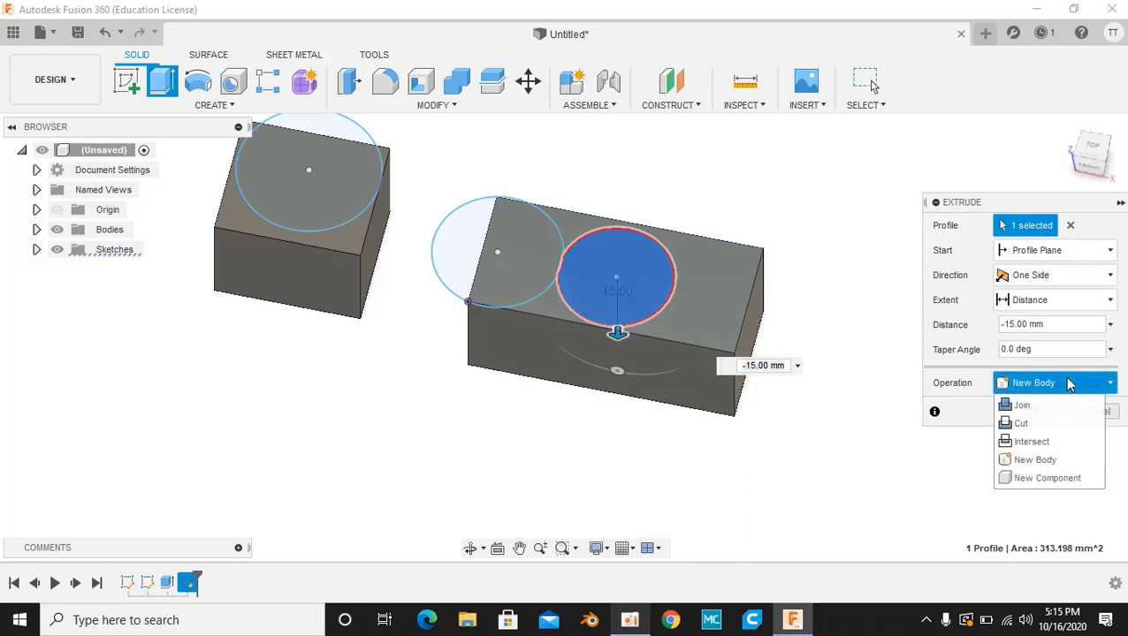
left_click(1021, 424)
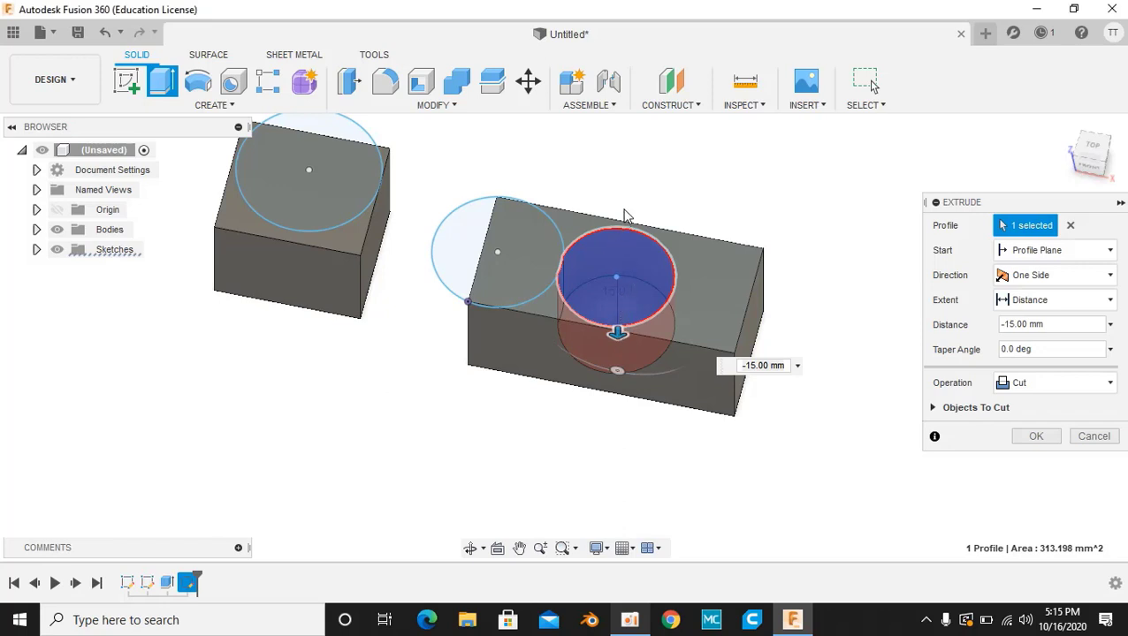
left_click(1024, 384)
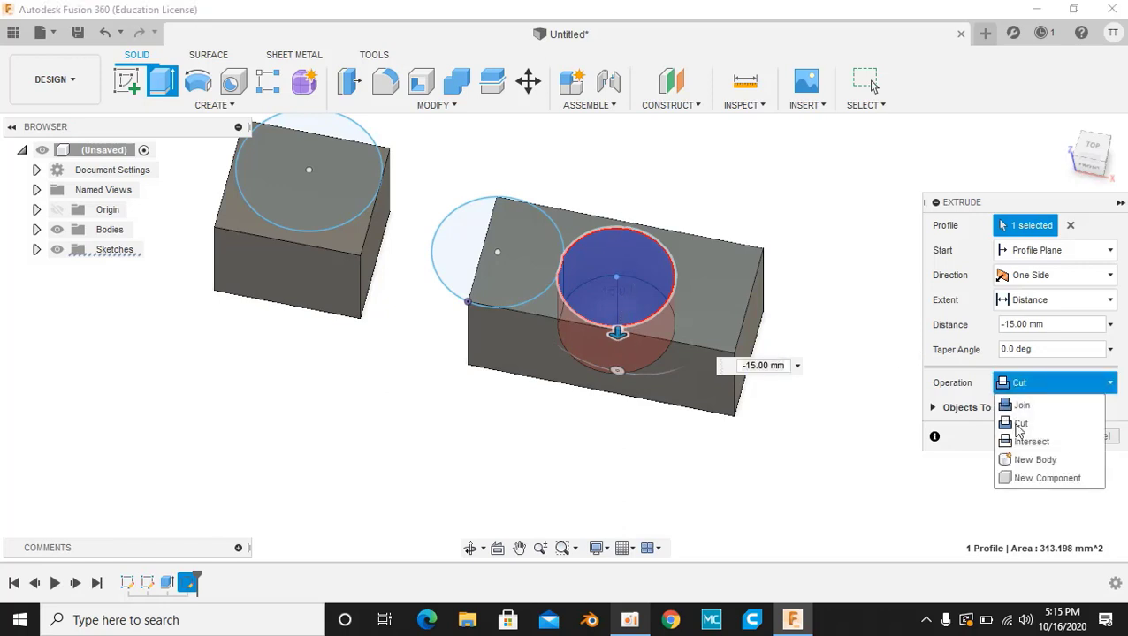
left_click(1025, 458)
left_click_drag(616, 333, 627, 261)
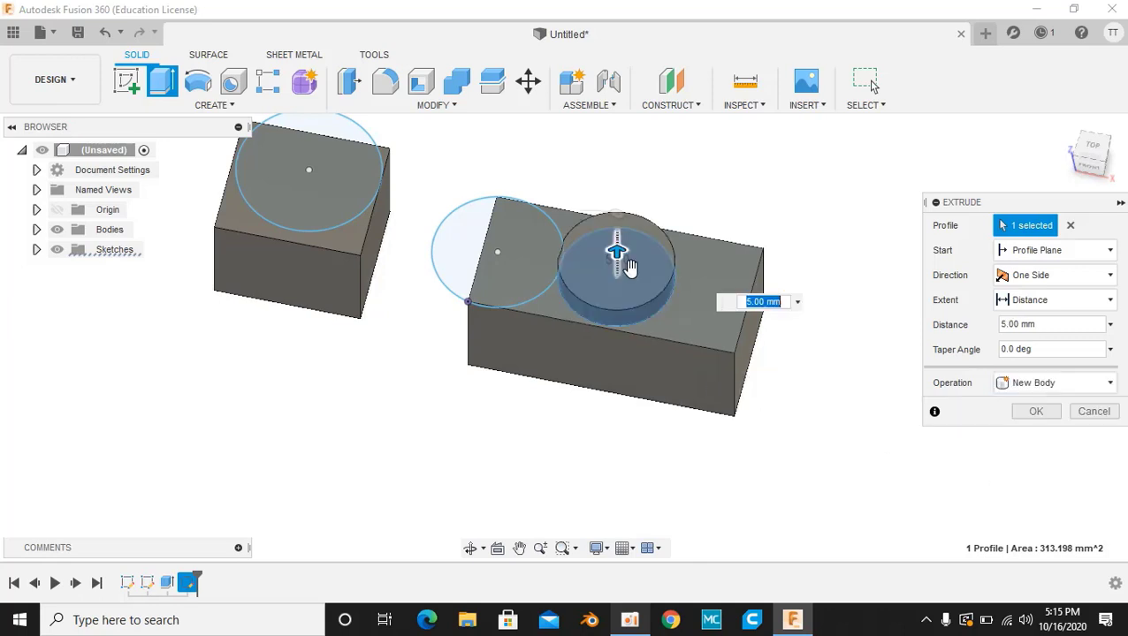
left_click(1030, 412)
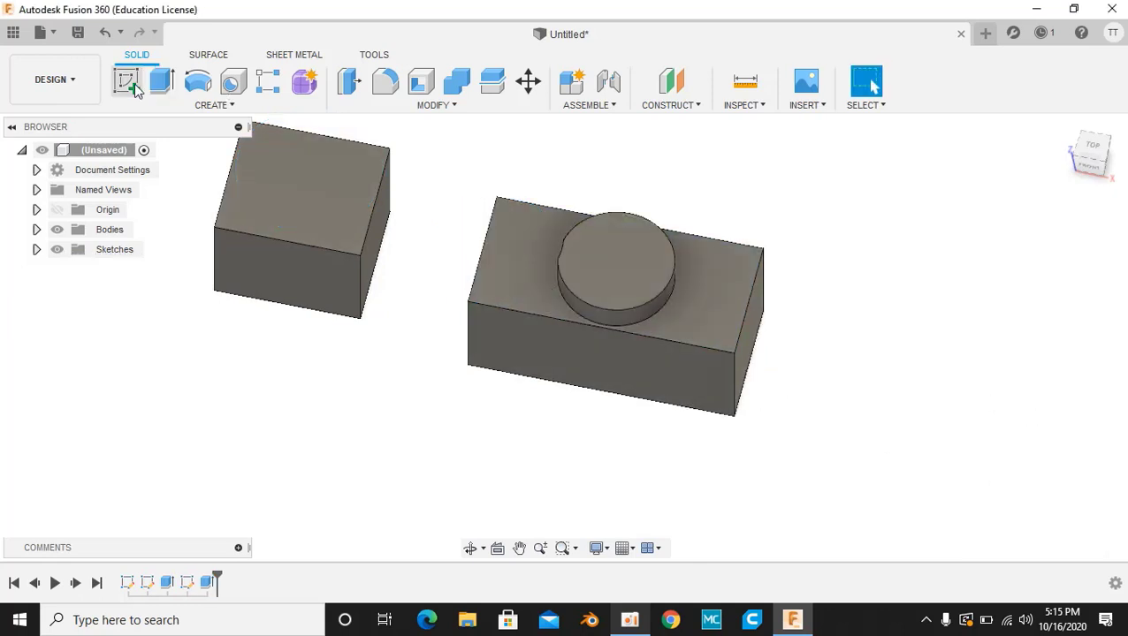
Make Sketch3's circles visible again and begin a new extrusion.
left_click(37, 249)
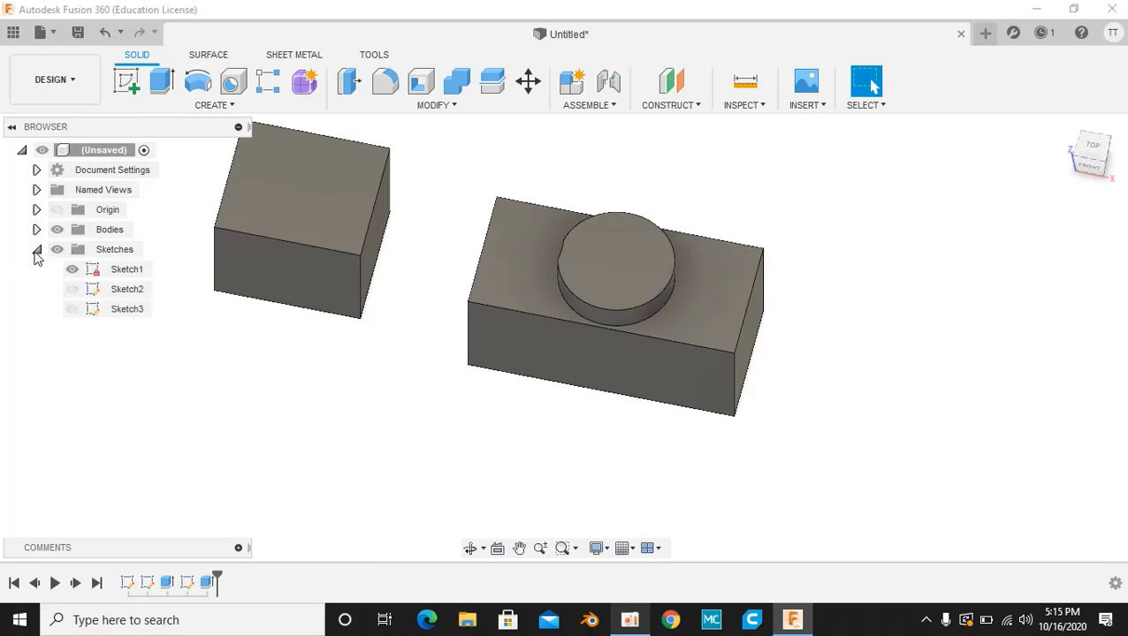
left_click(72, 309)
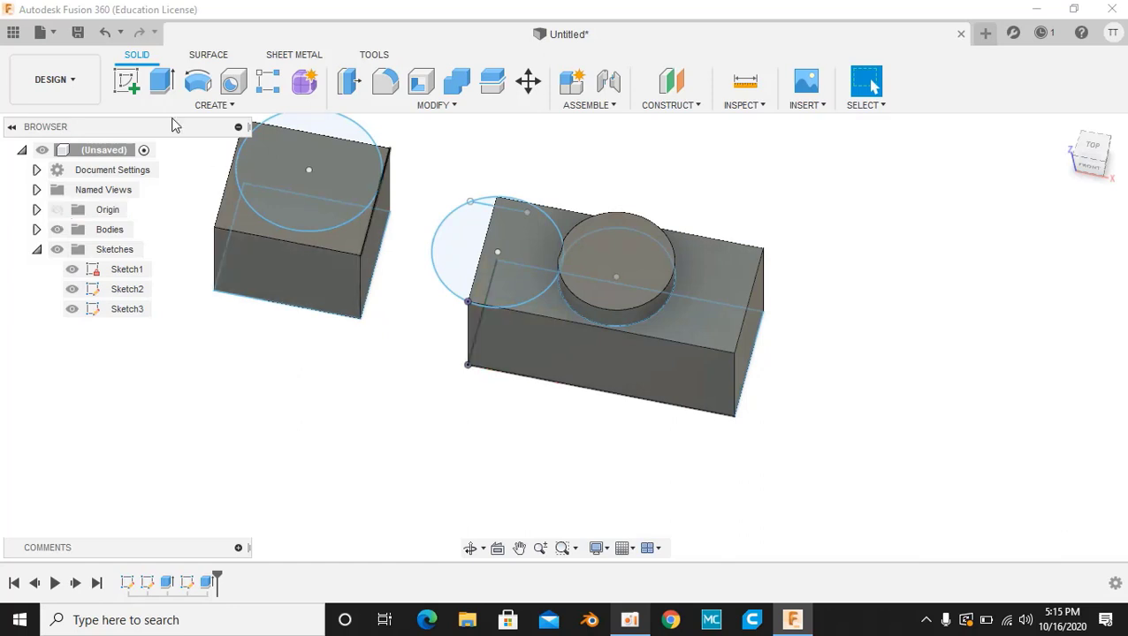
left_click(162, 91)
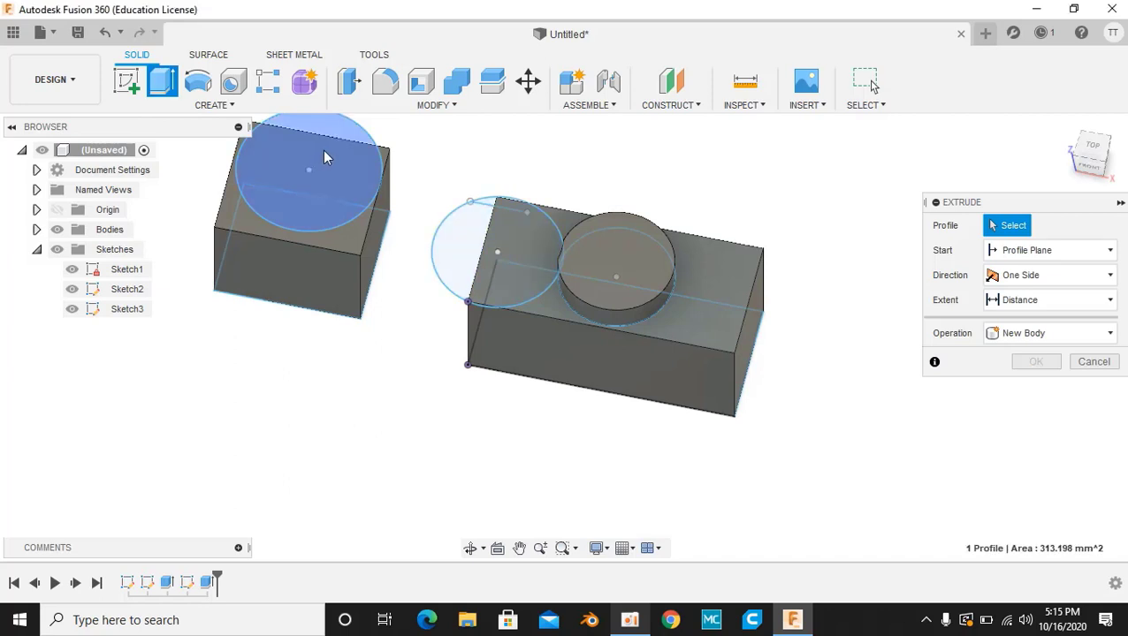
Cut the circle profile 10 mm down into the left block.
left_click(322, 156)
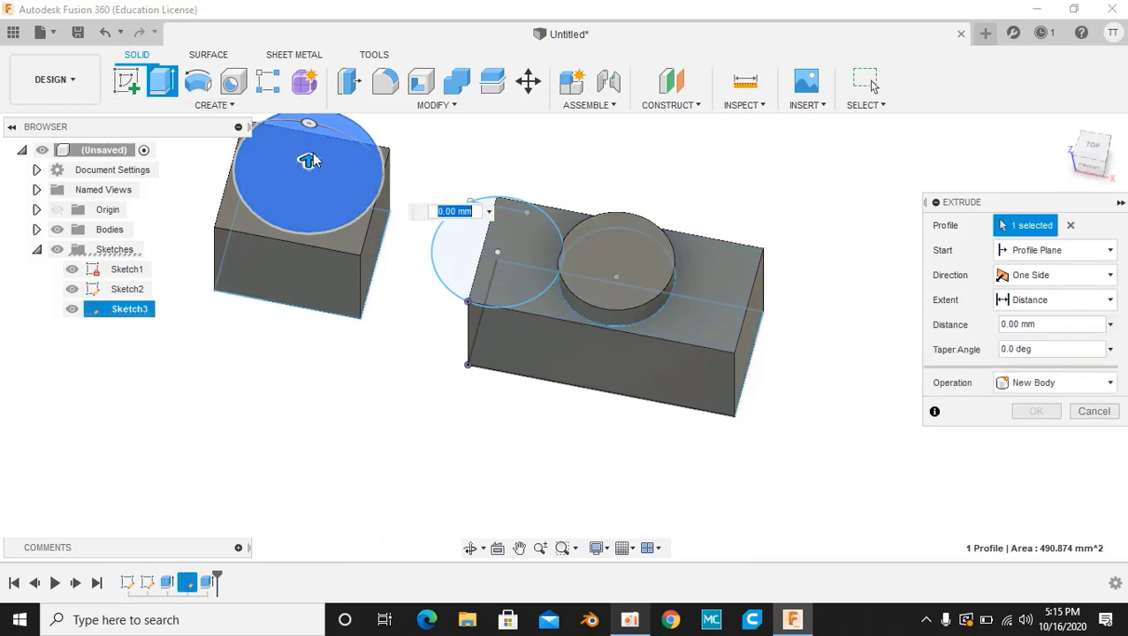
left_click_drag(302, 180, 305, 210)
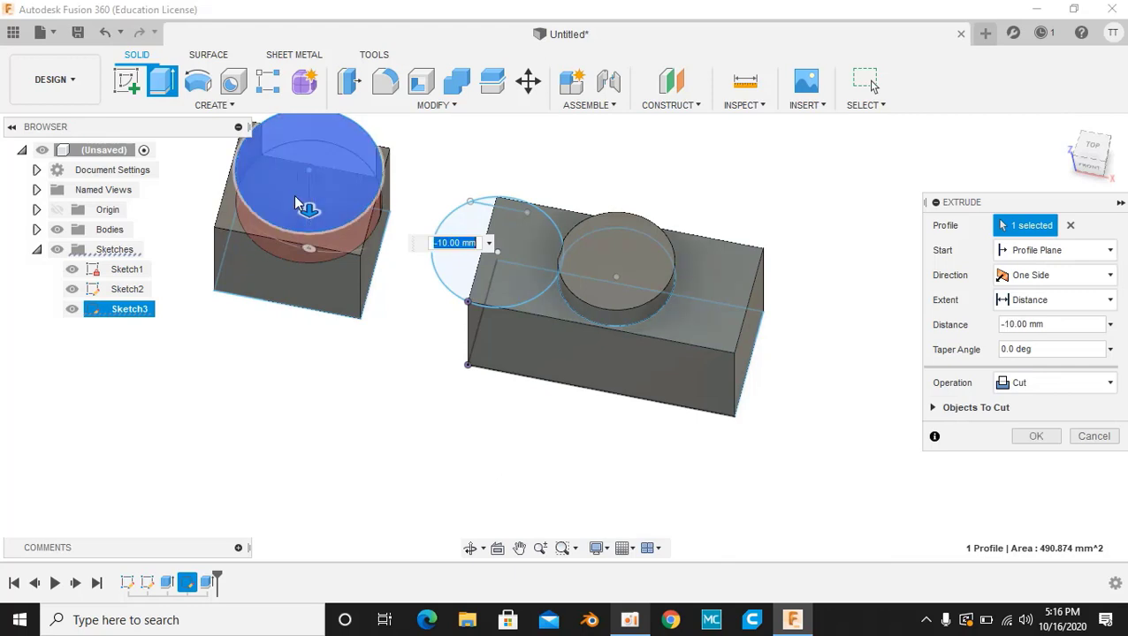
left_click(1055, 392)
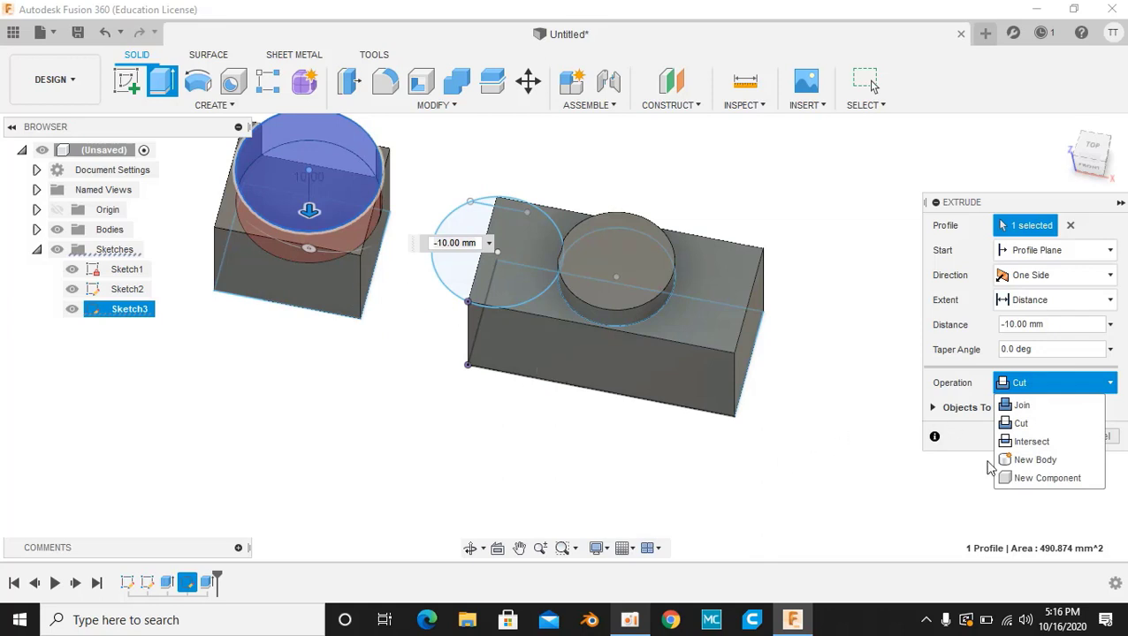
left_click(1031, 461)
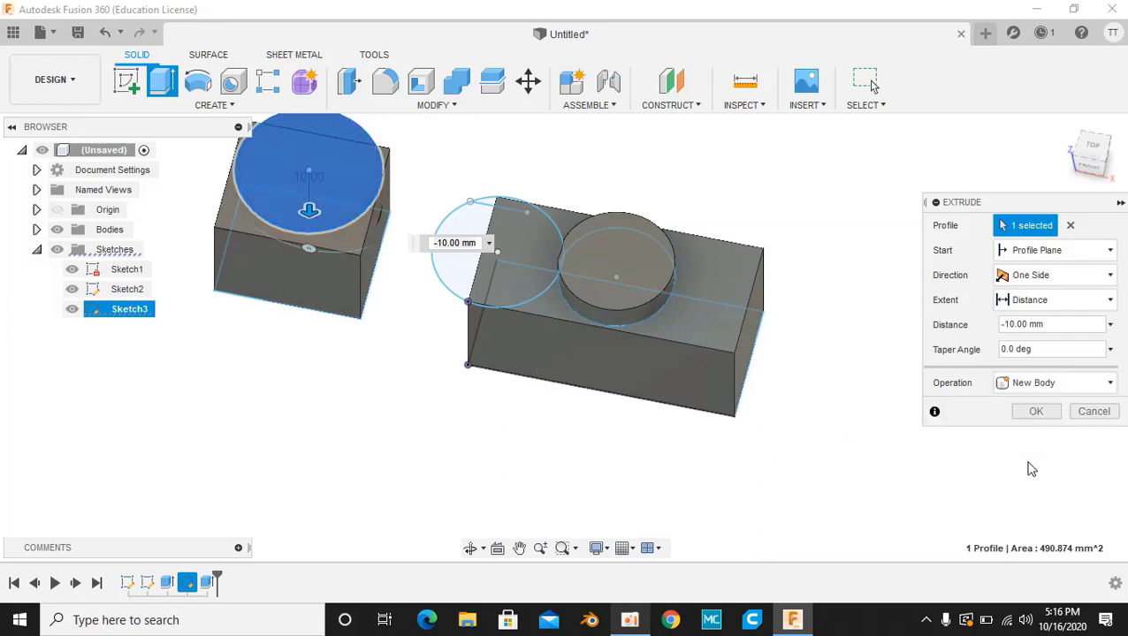
left_click(1017, 385)
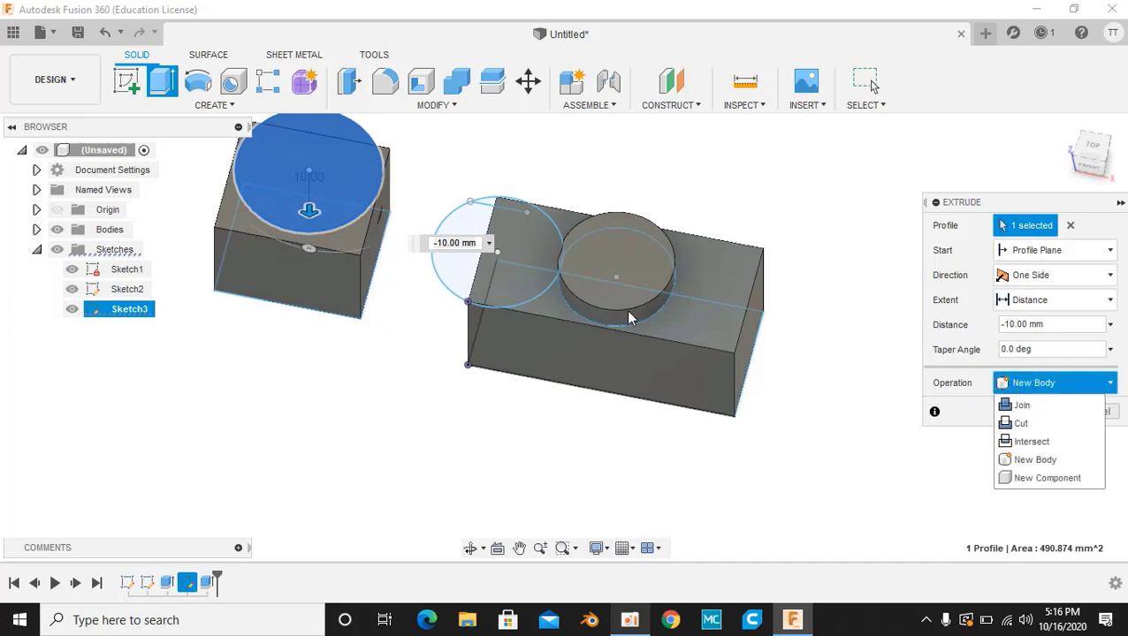
left_click(1025, 424)
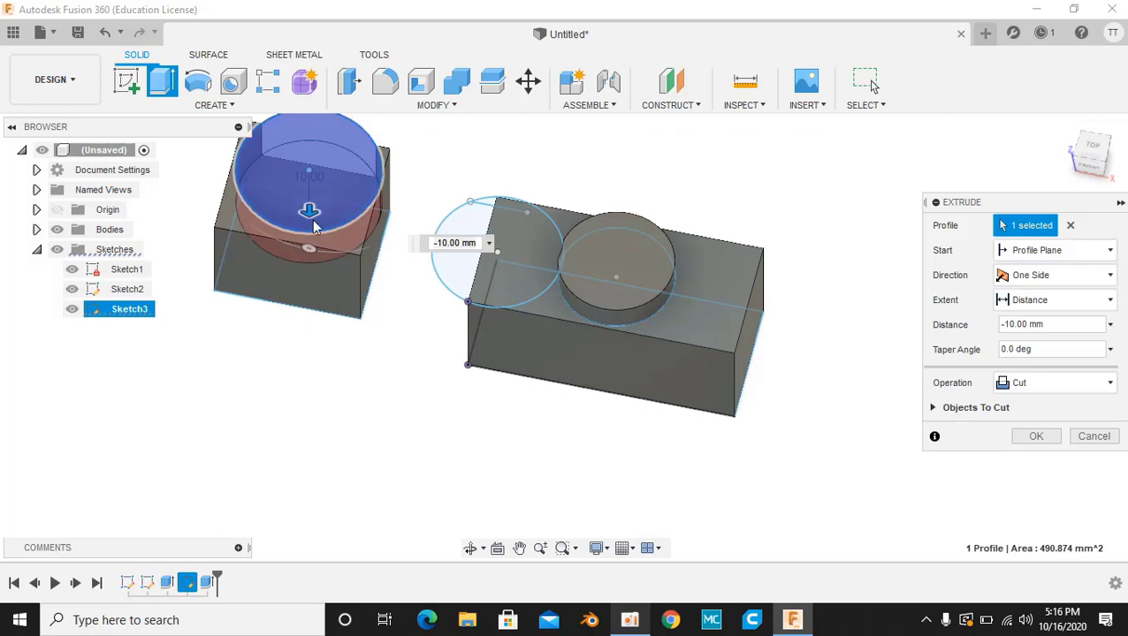
left_click(1036, 436)
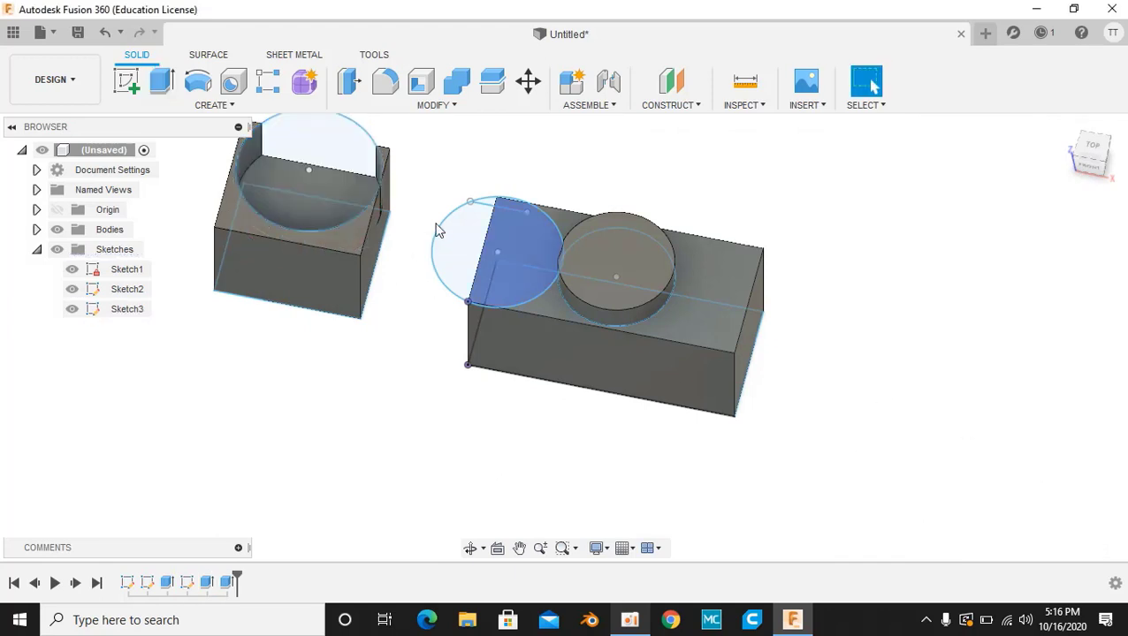
Intersect both halves of the left circle 10 mm deep, trimming the right block to a half-cylinder.
left_click(162, 81)
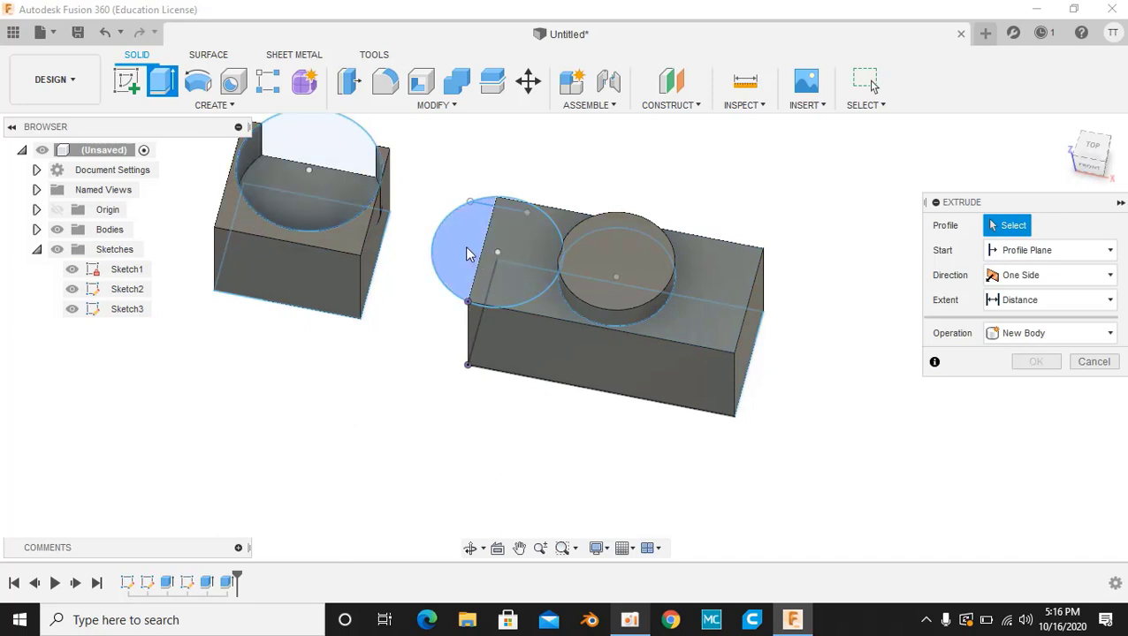
left_click(467, 250)
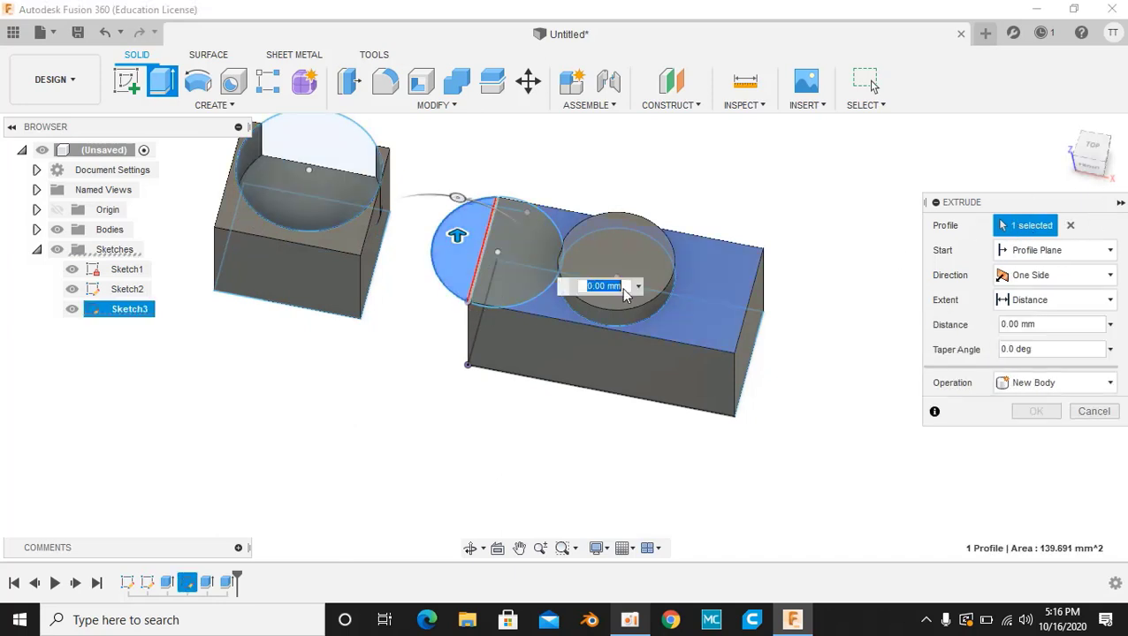
left_click(522, 260)
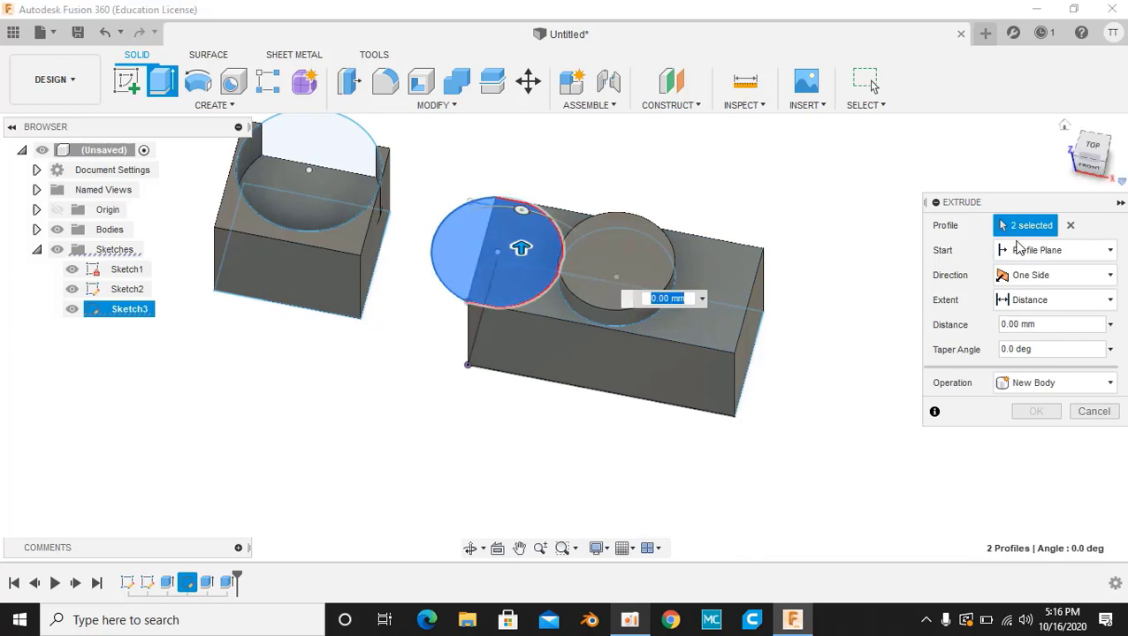
left_click_drag(522, 249, 521, 297)
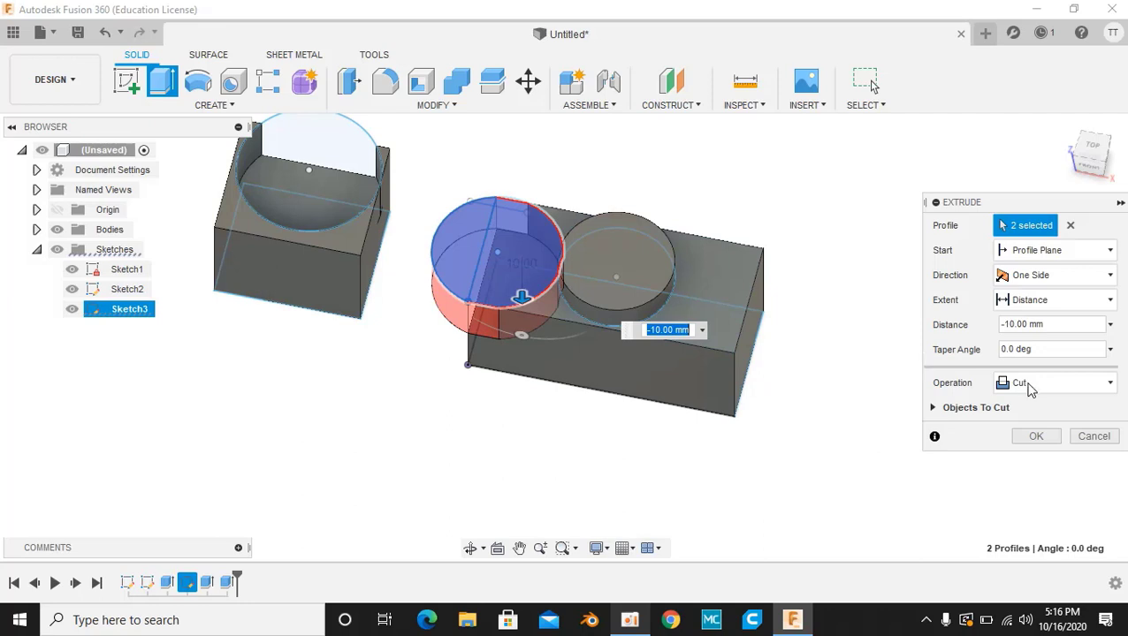
left_click(1029, 390)
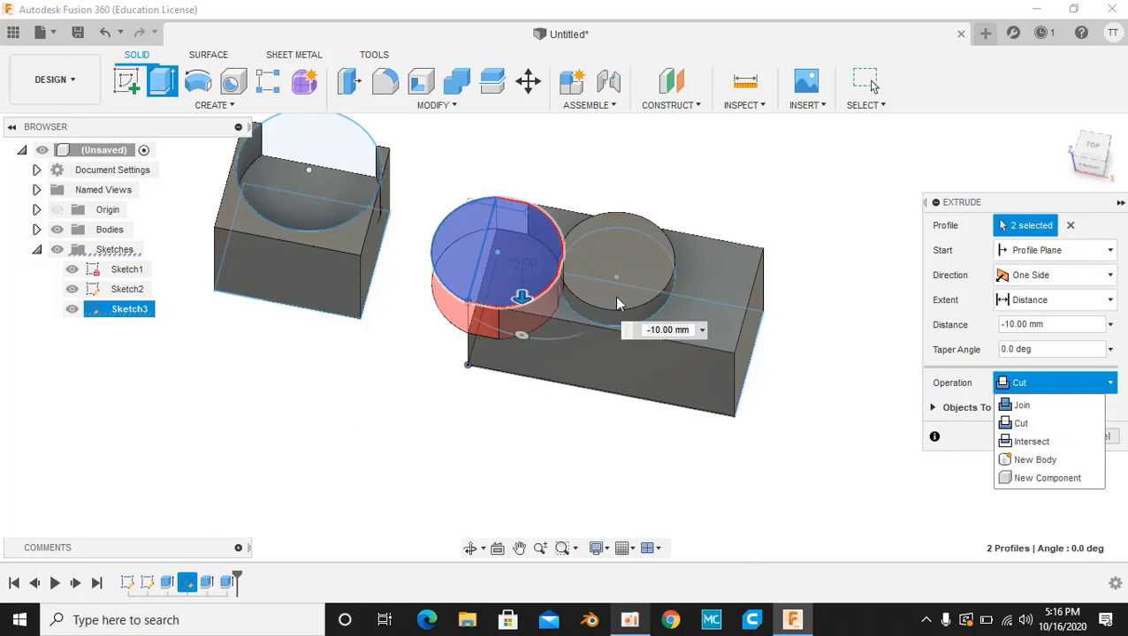
left_click(1034, 442)
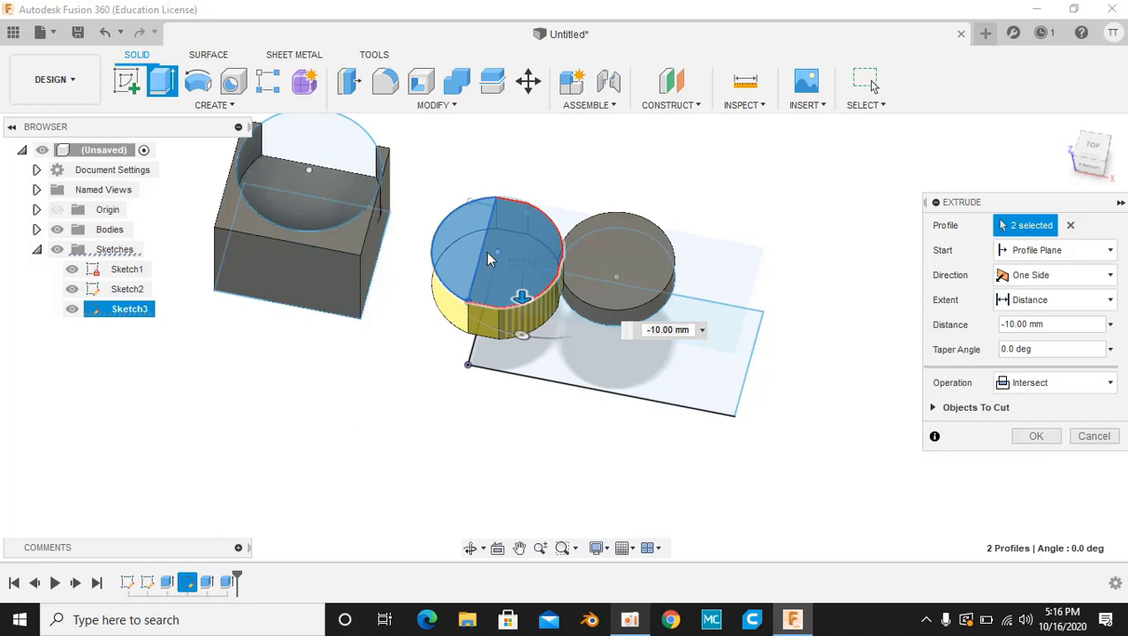
left_click(1038, 437)
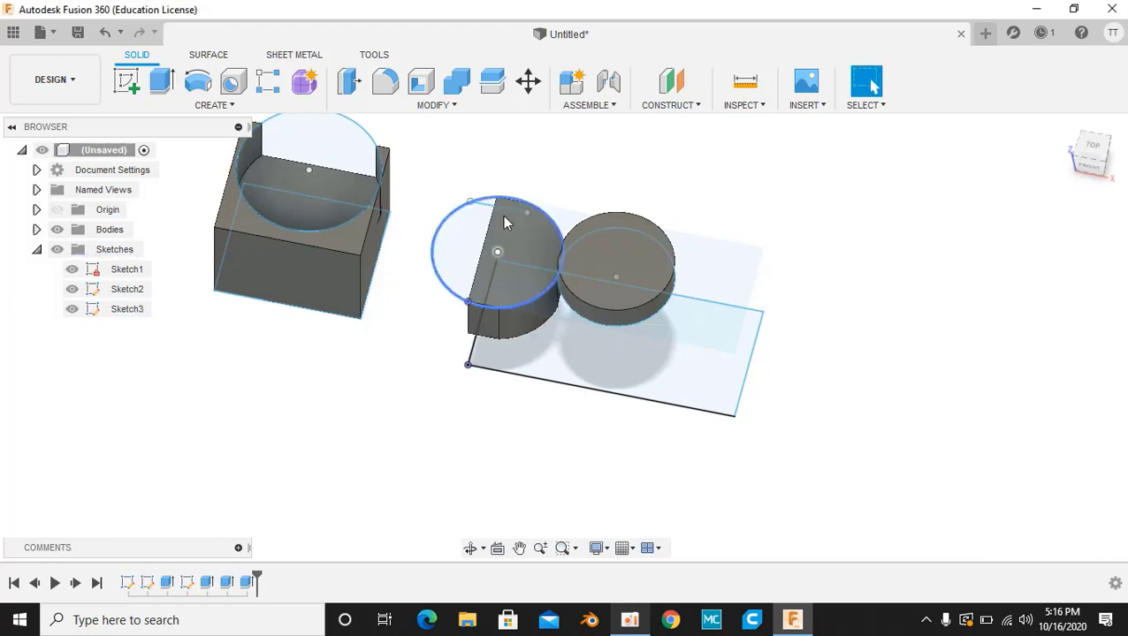
Orbit to a top-down view and inspect the long block's top face and circular cut.
left_click_drag(1103, 157, 1092, 157)
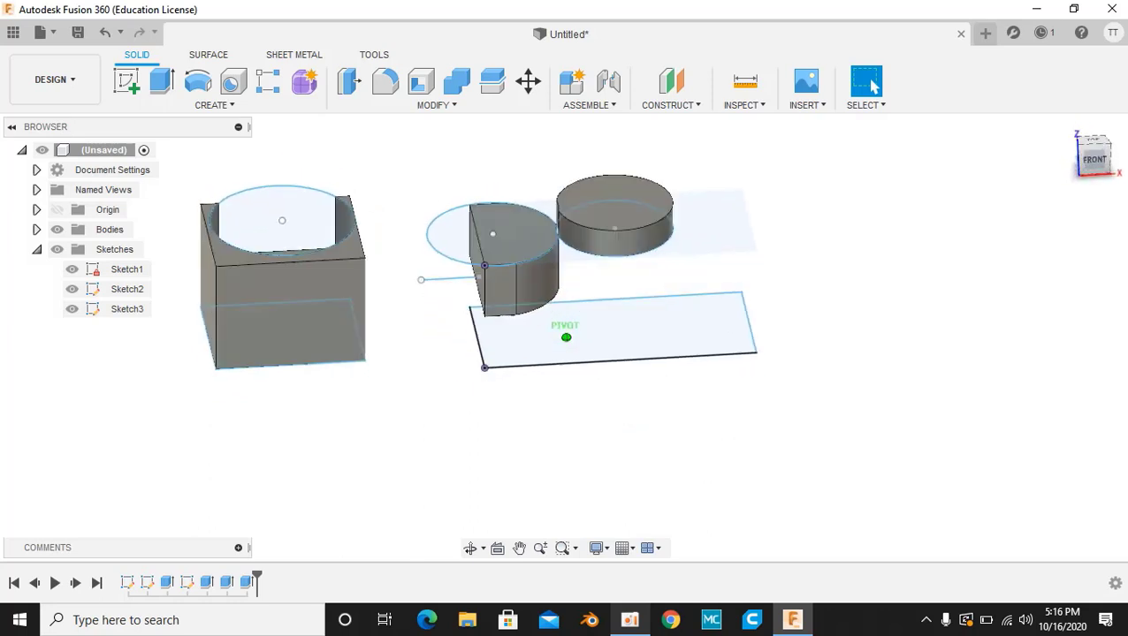
middle_click_drag(565, 337, 207, 292, "shift")
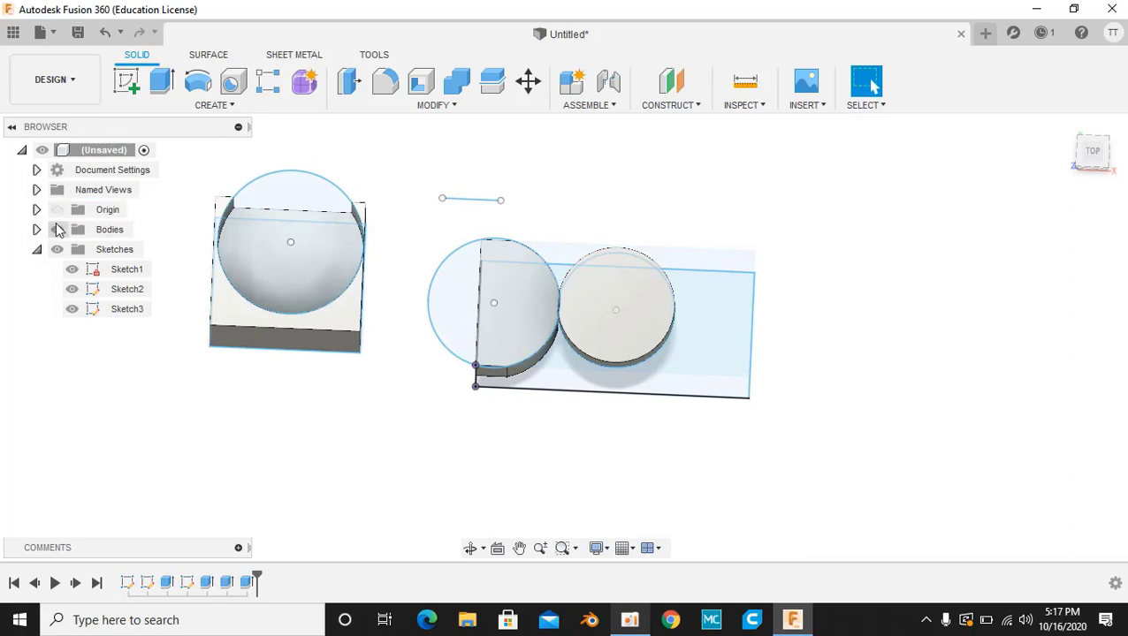
left_click(650, 265)
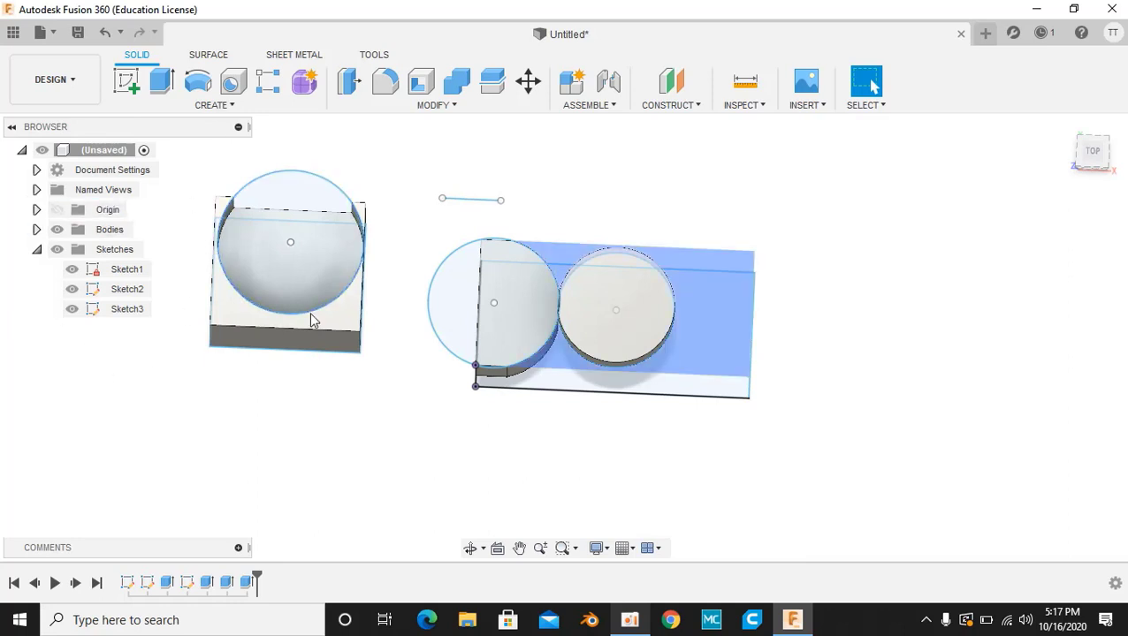
left_click(296, 248)
key("Escape")
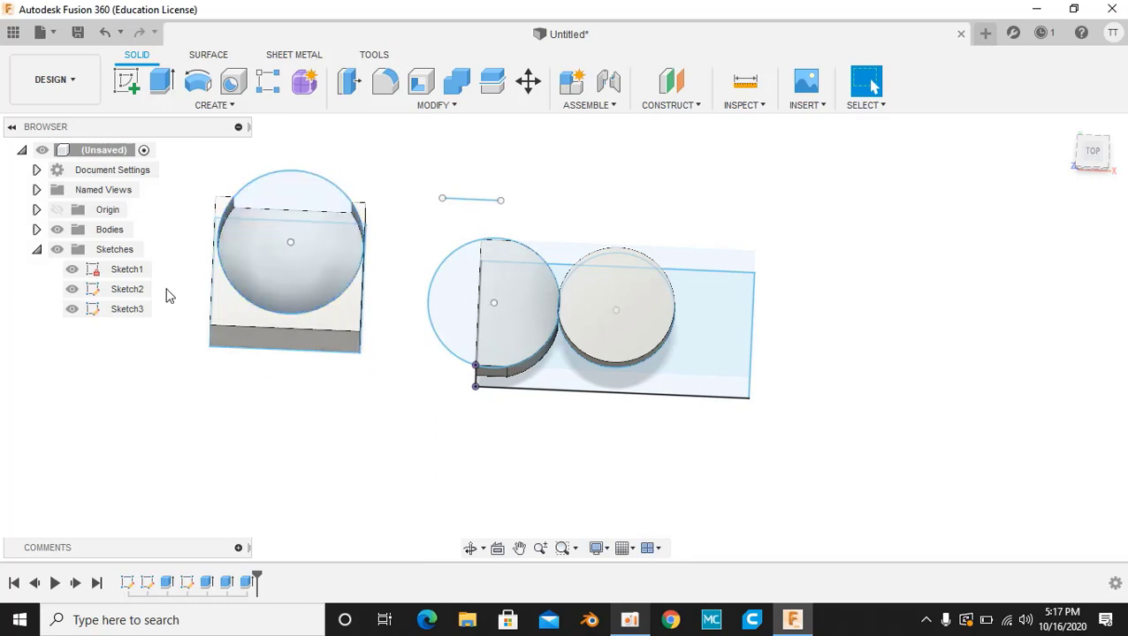
Hide all solid bodies while keeping every sketch, including Sketch2's rectangles, visible.
left_click(57, 228)
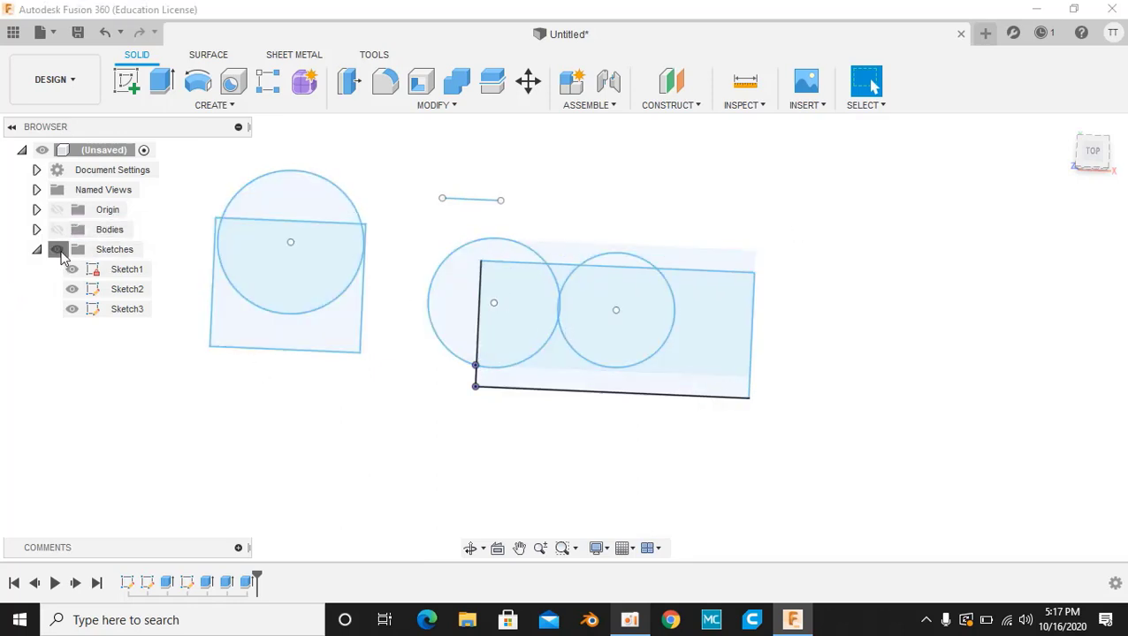
left_click(57, 249)
left_click(57, 249)
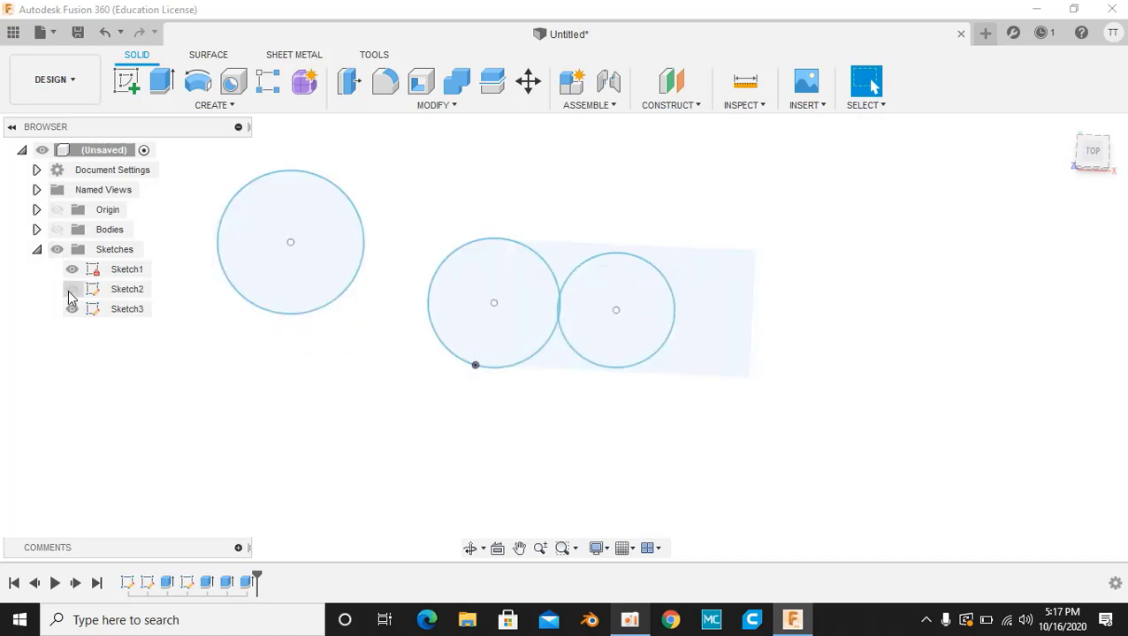
left_click(70, 291)
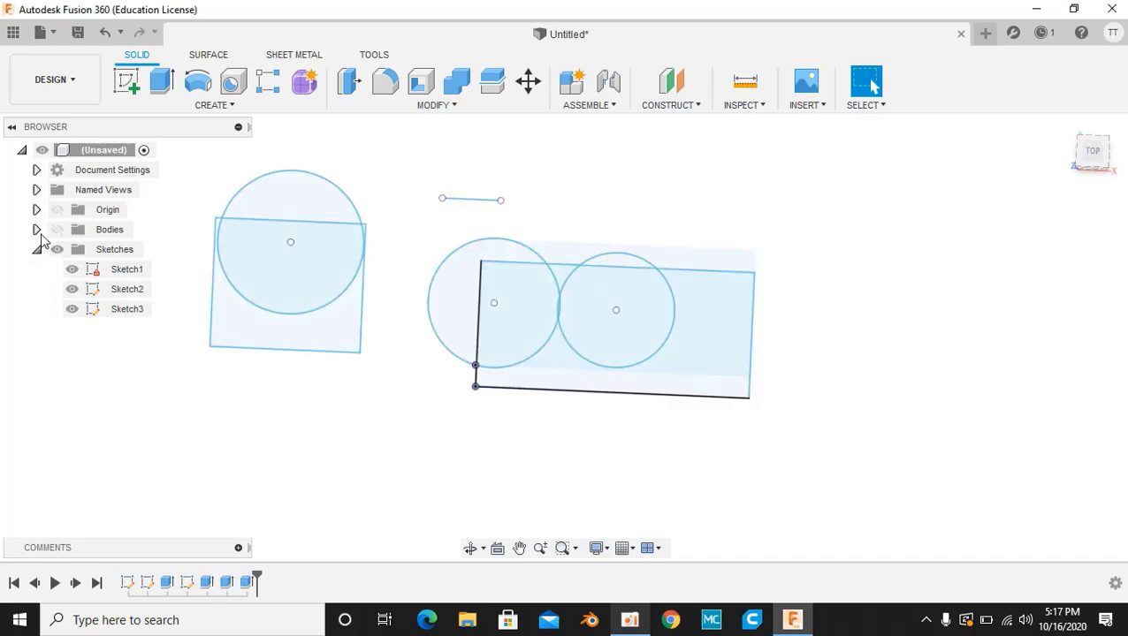
left_click(57, 230)
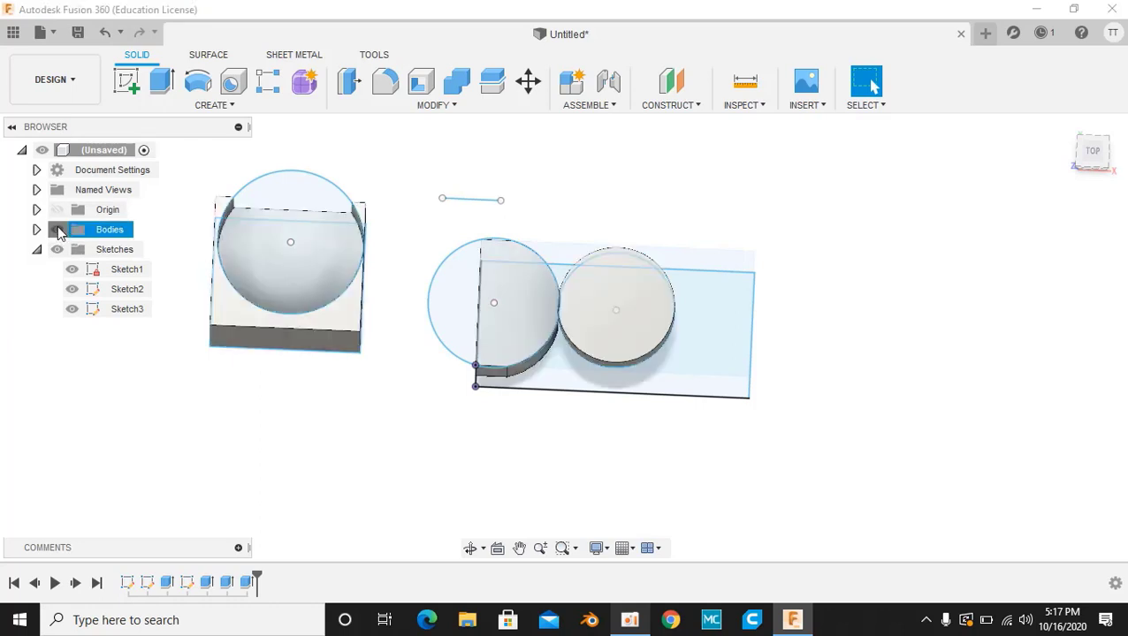
left_click(57, 230)
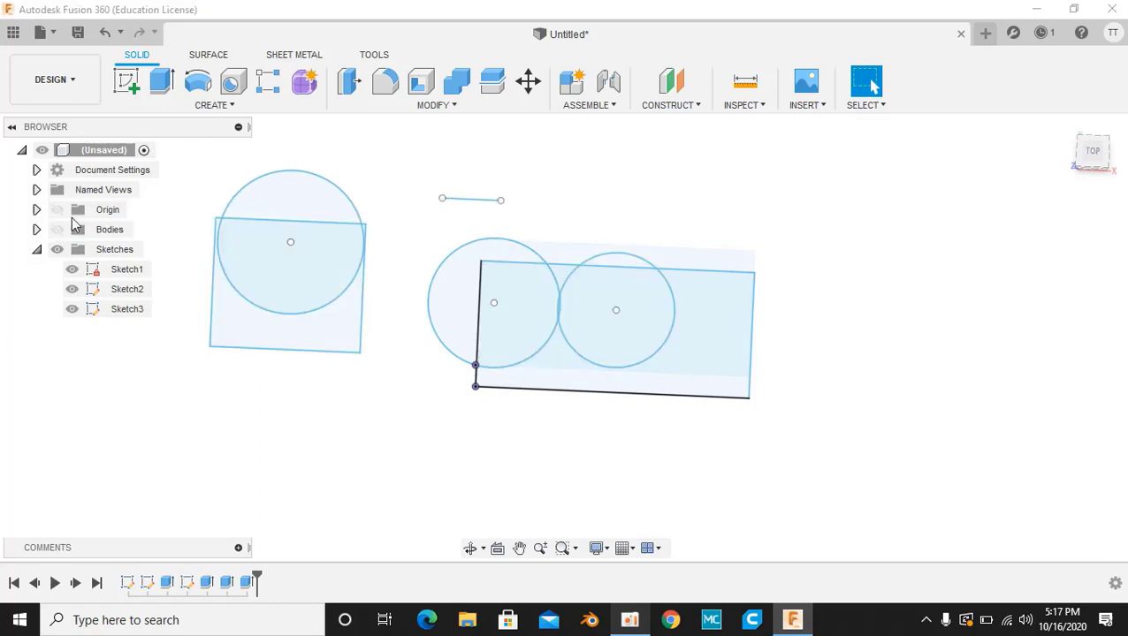
Sketch a circle overlapping the long block's lower edge on a new sketch plane.
left_click(137, 94)
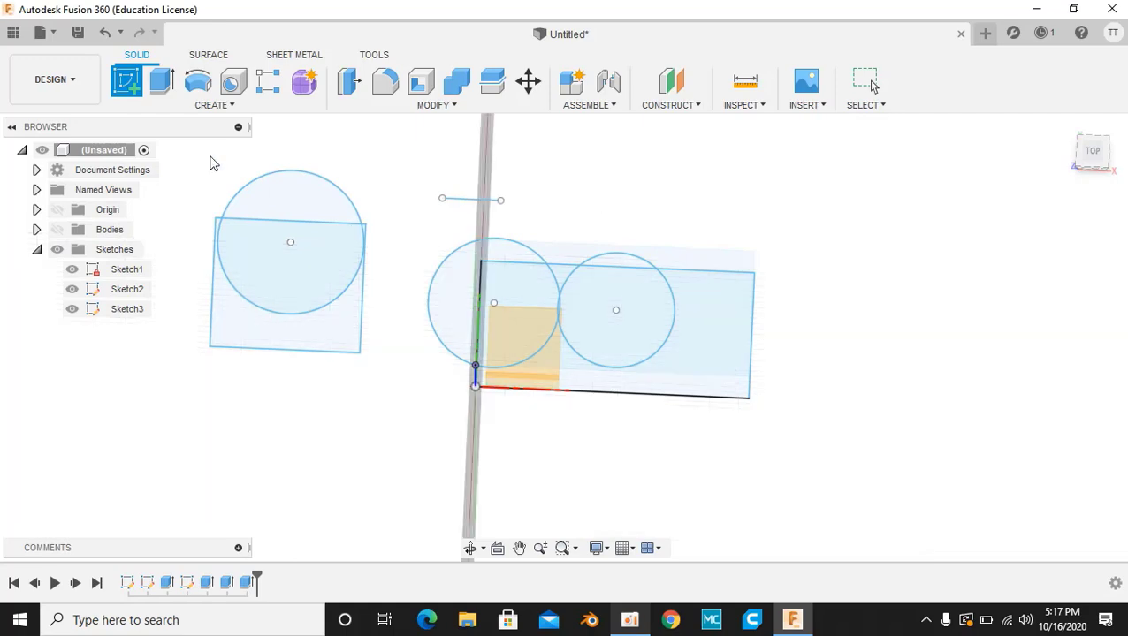
left_click(526, 350)
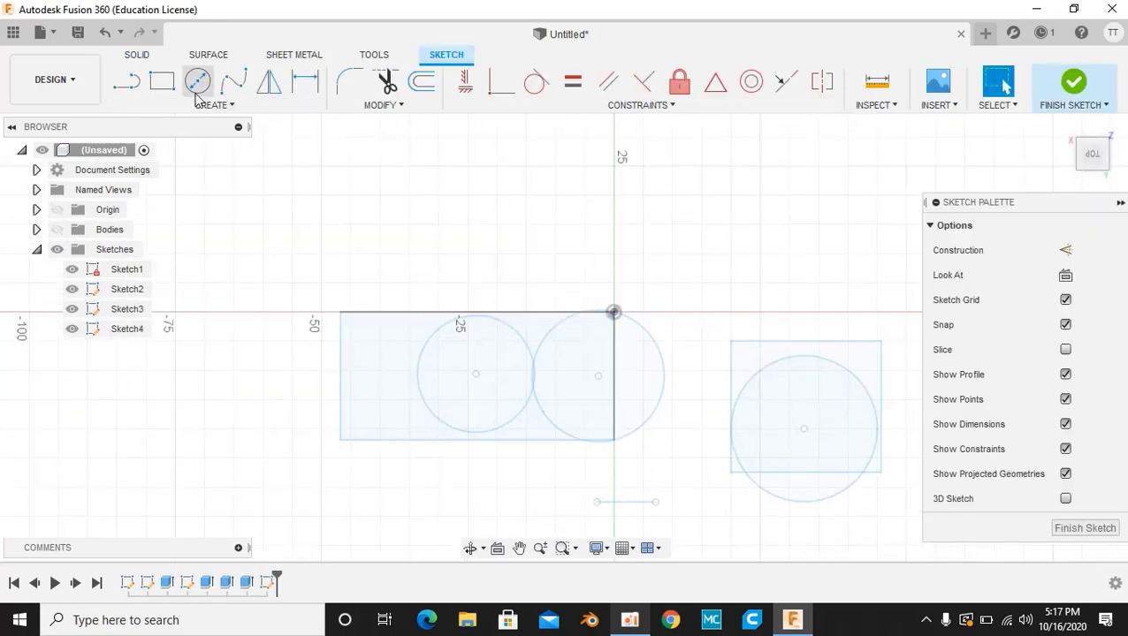
key("c")
left_click(533, 269)
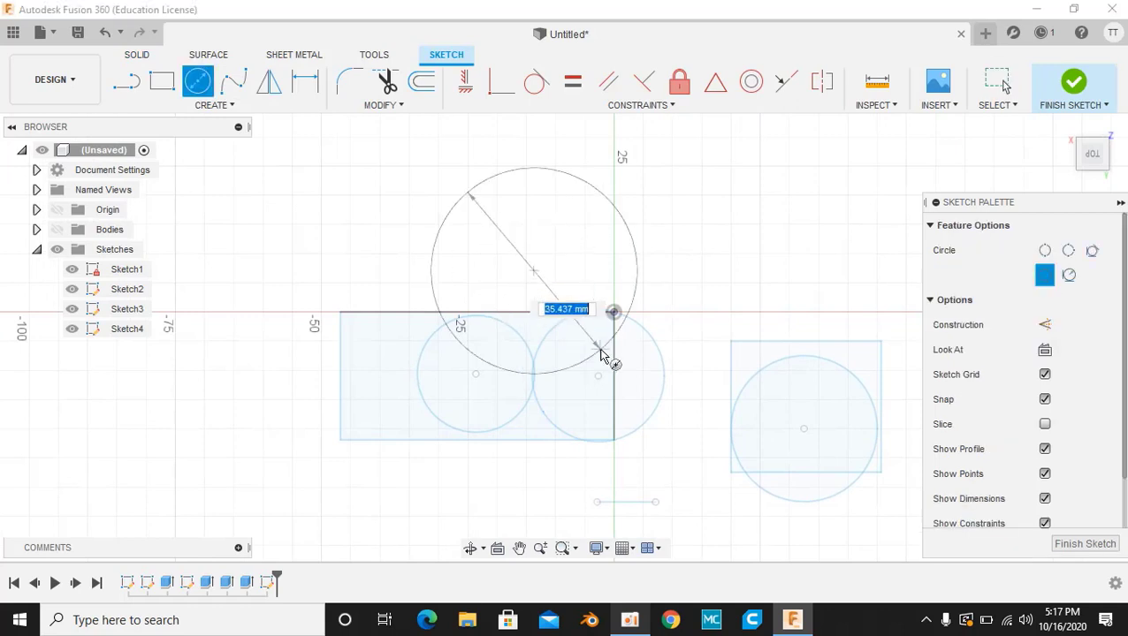
left_click(596, 250)
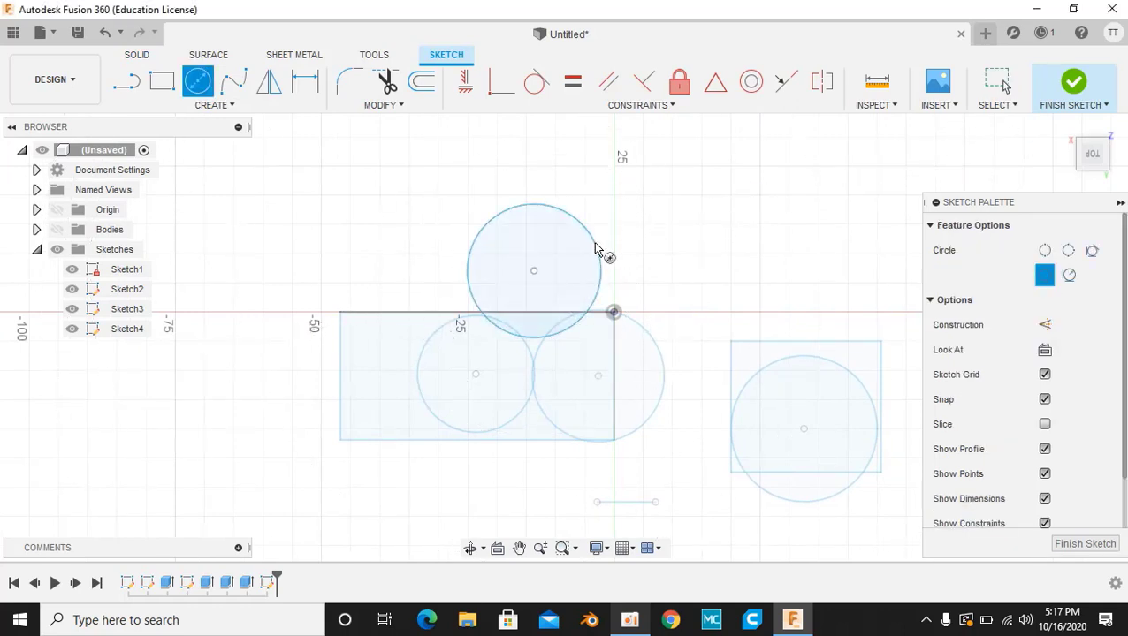
left_click(1076, 85)
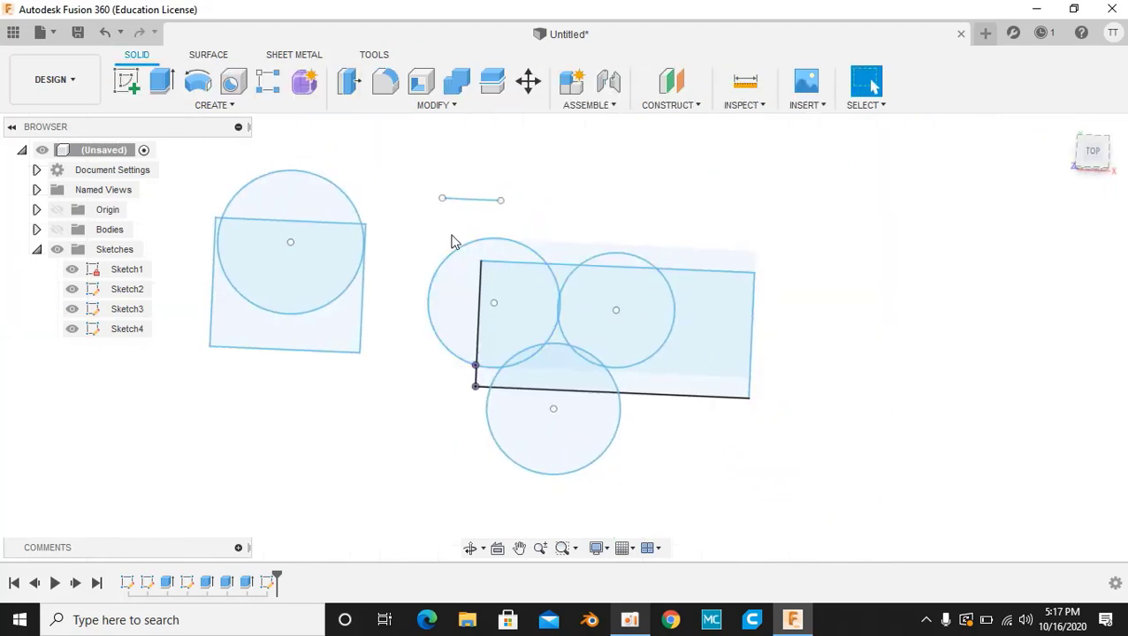
Trial-extrude the left crescent profile to 30 mm, then cancel the extrusion.
key("e")
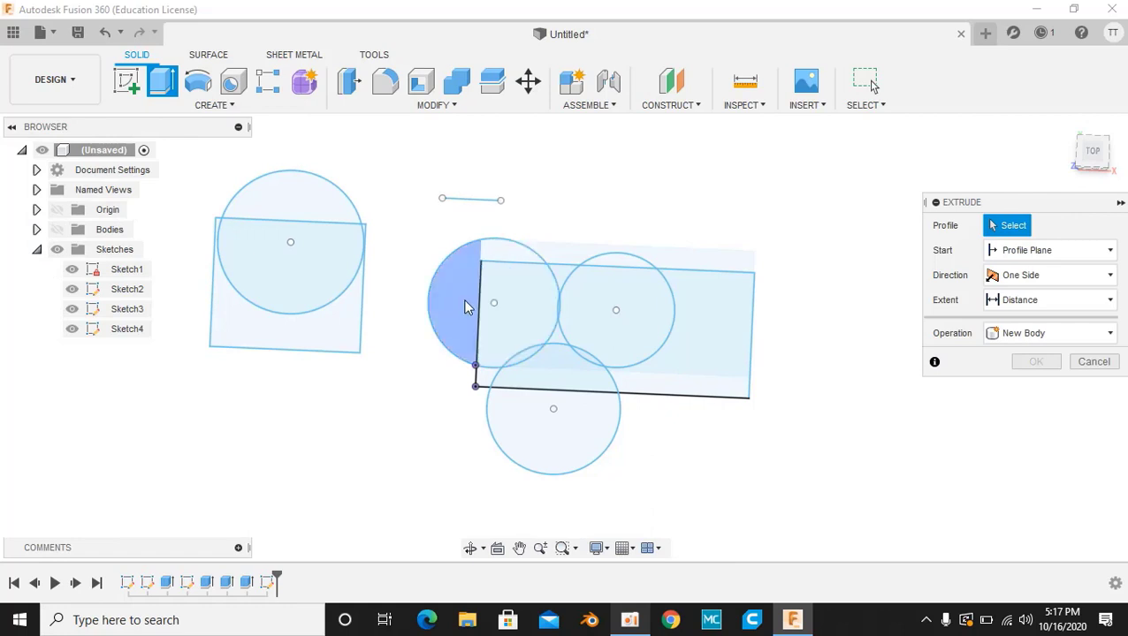
left_click(467, 299)
left_click(466, 299)
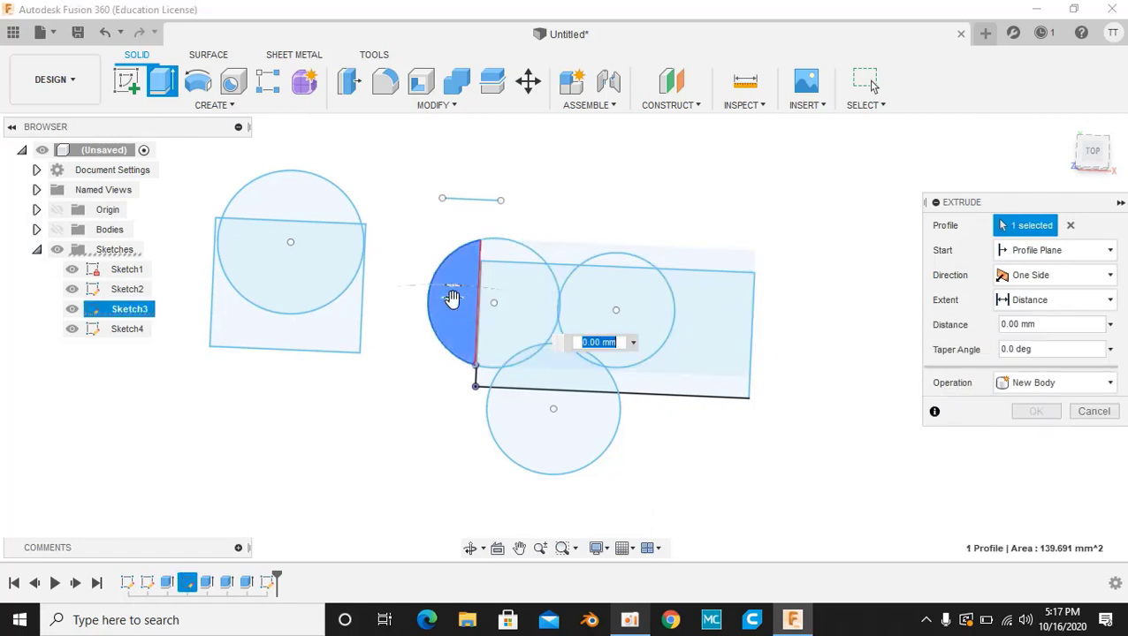
left_click_drag(456, 279, 454, 259)
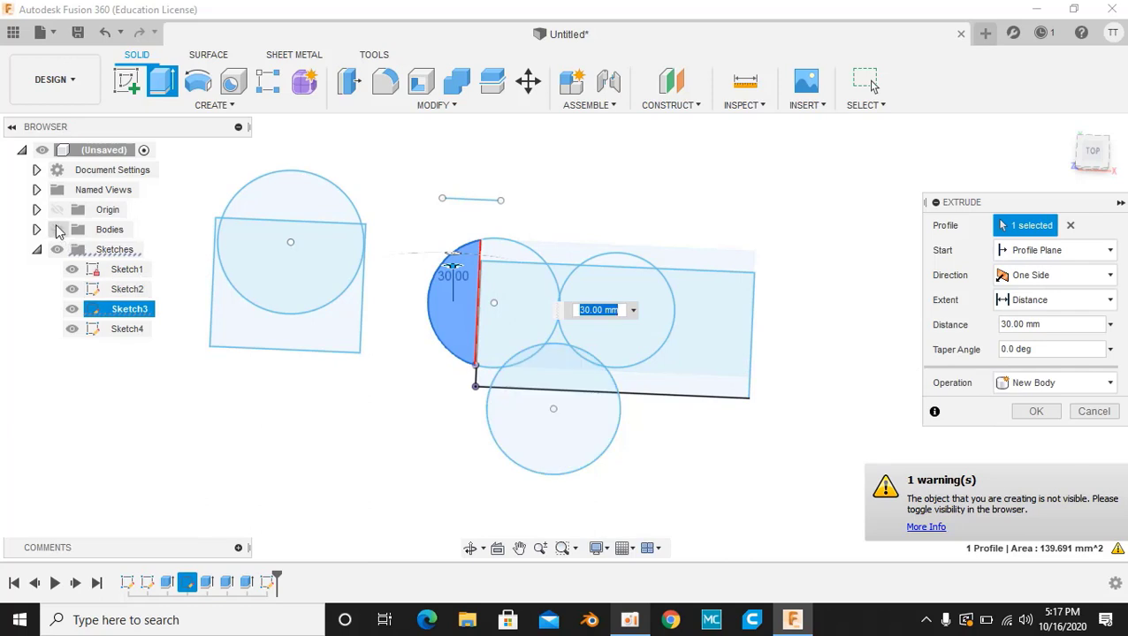
left_click(57, 229)
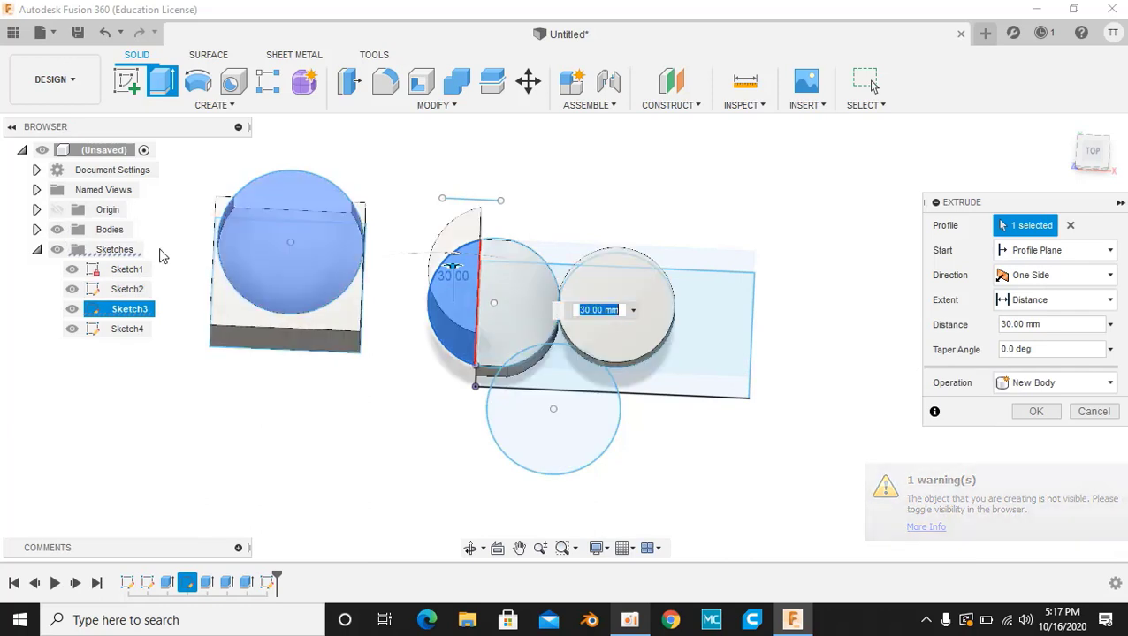
left_click(1092, 415)
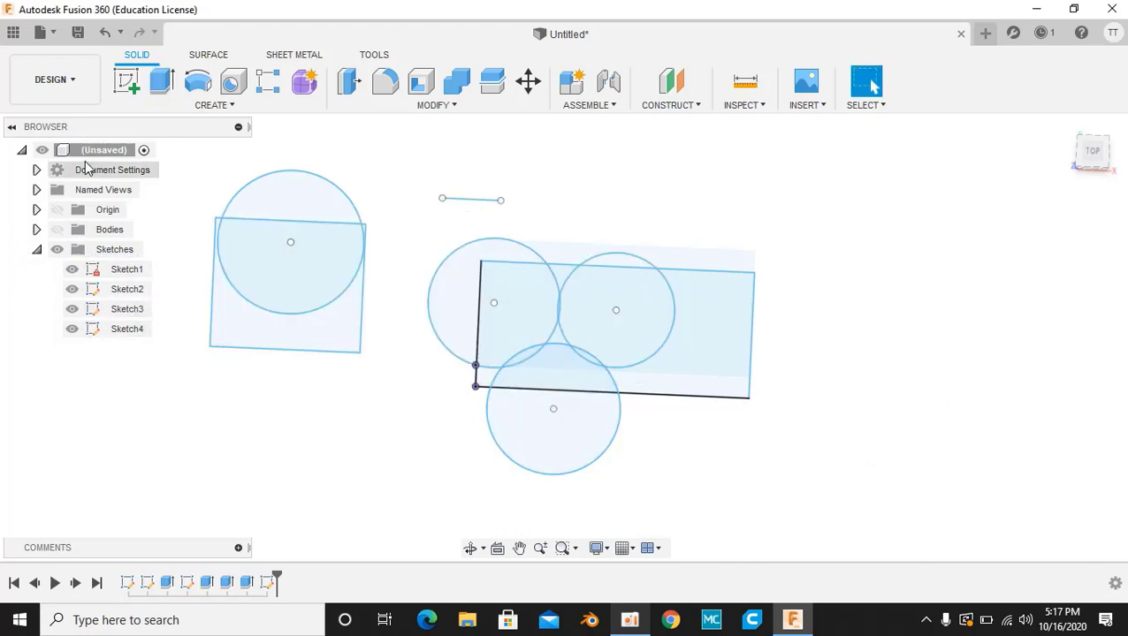
left_click(684, 268)
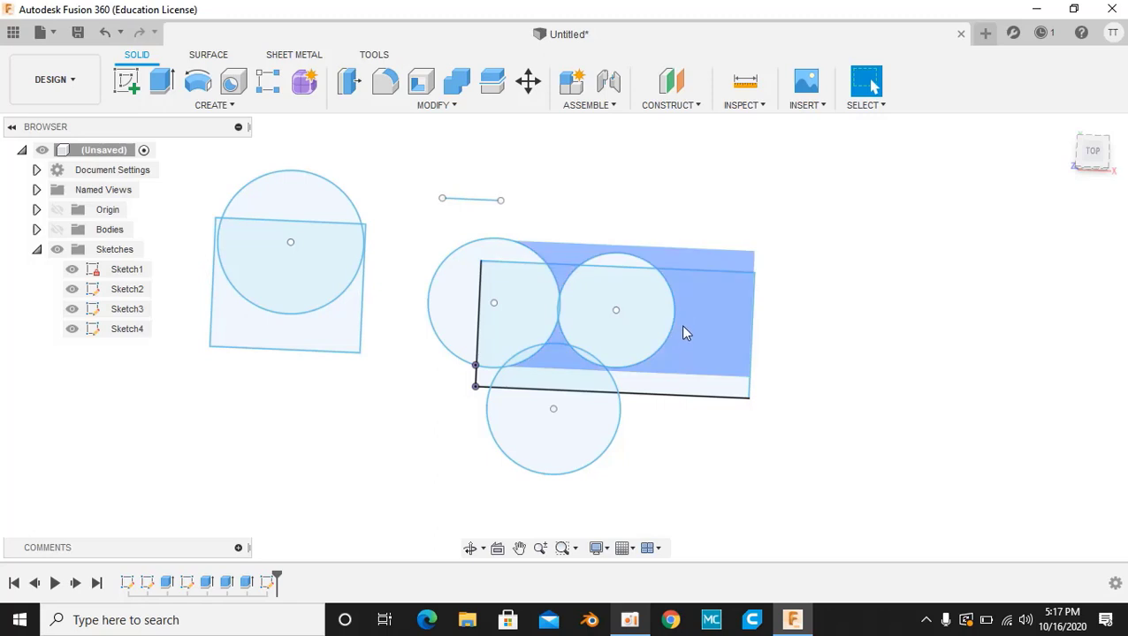
left_click(994, 152)
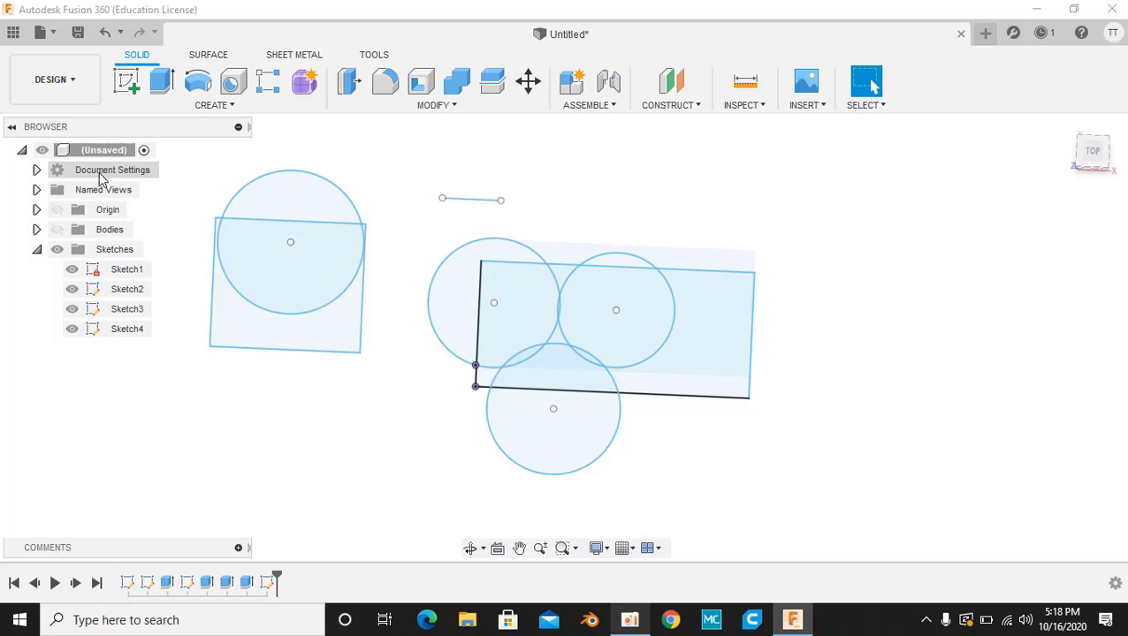
right_click(54, 173)
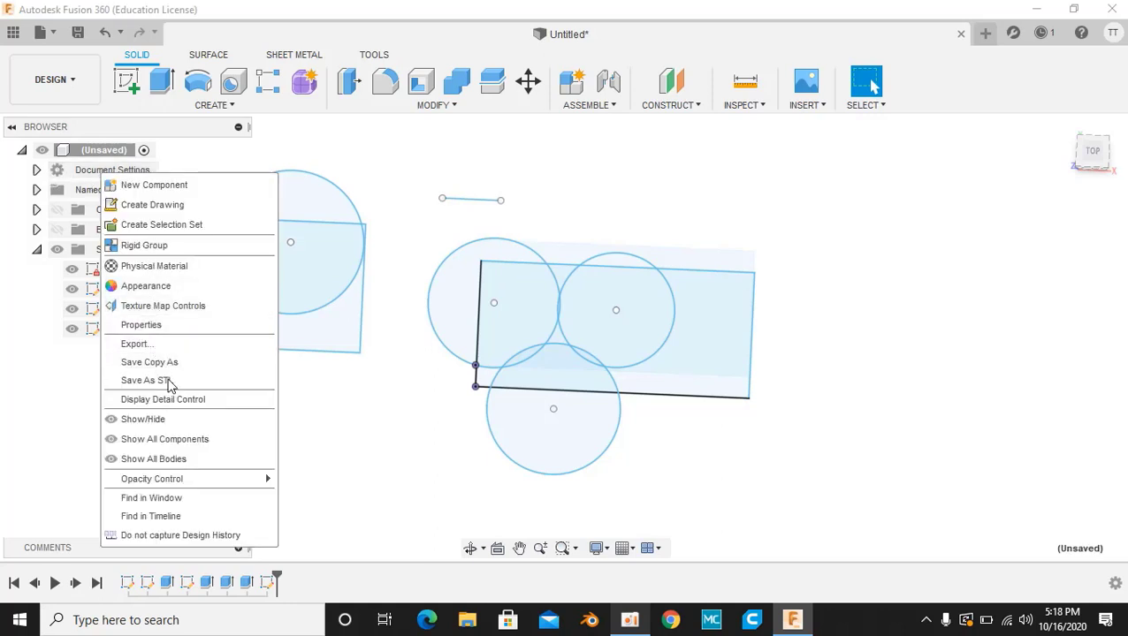
left_click(935, 258)
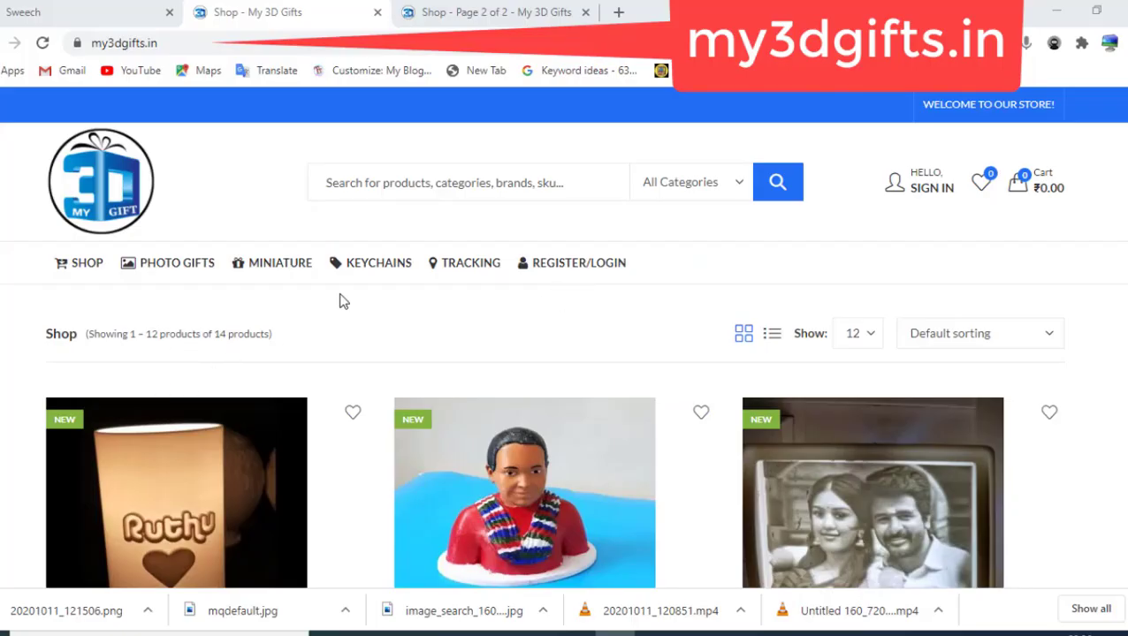
Go to page 2 of the my3dgifts.in shop and scroll to its two keychain products.
scroll(344, 301, "down", 2)
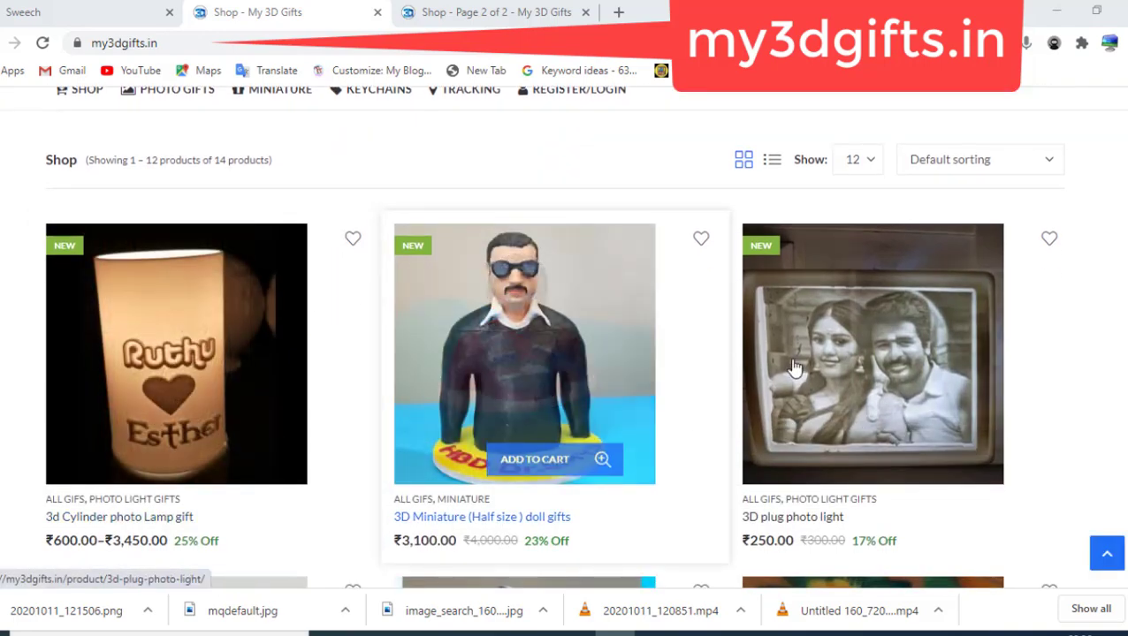
scroll(818, 359, "down", 3)
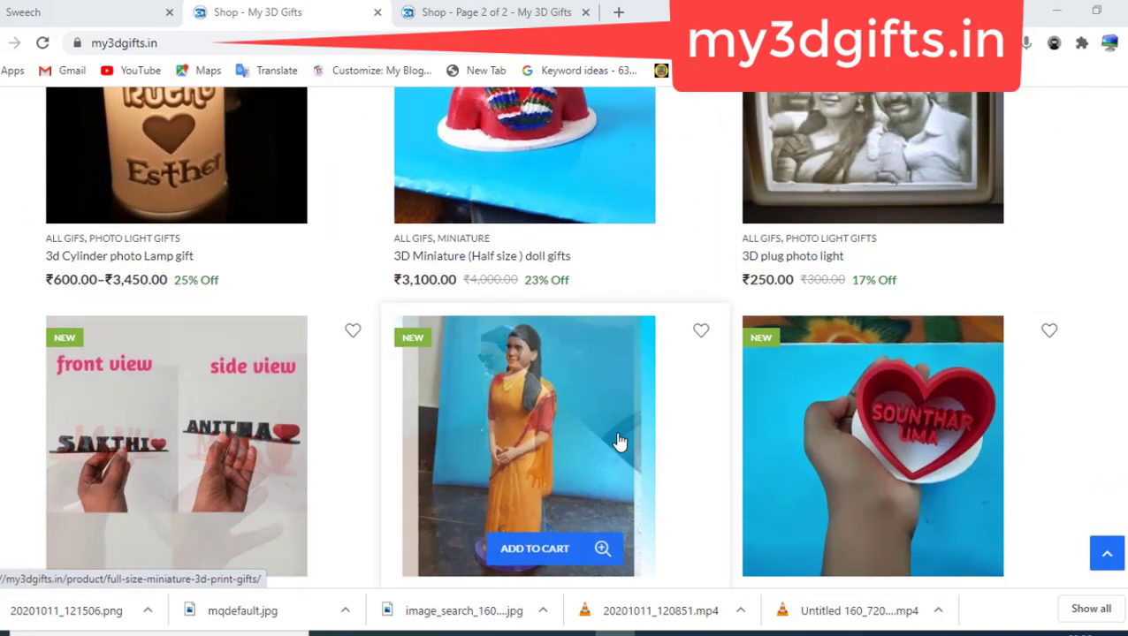
scroll(810, 440, "down", 3)
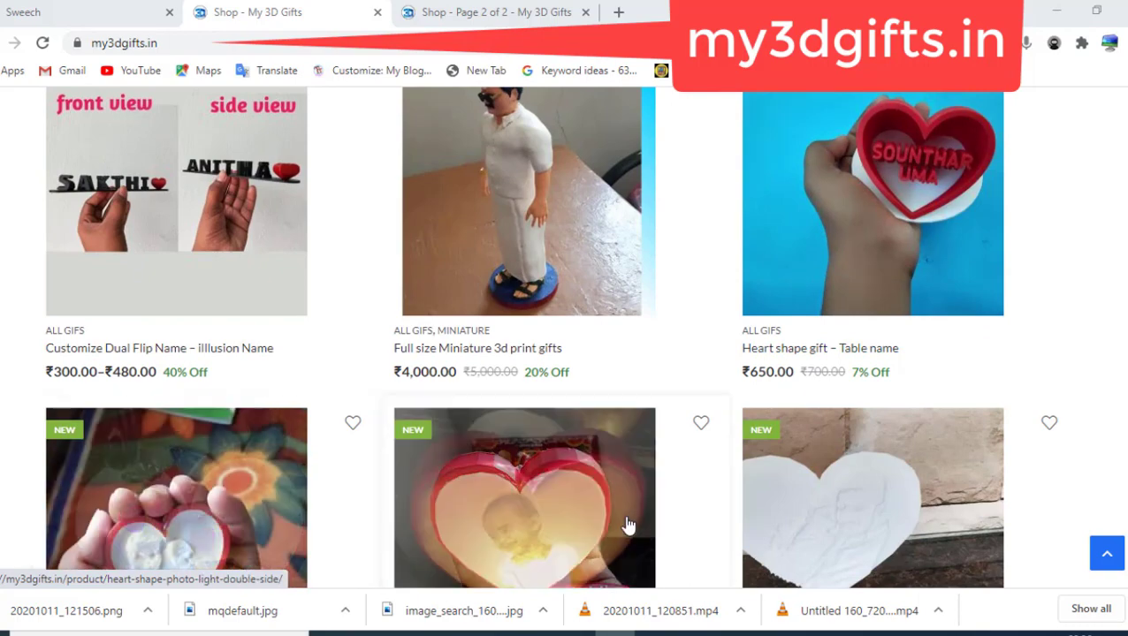
scroll(813, 506, "down", 3)
scroll(815, 505, "down", 2)
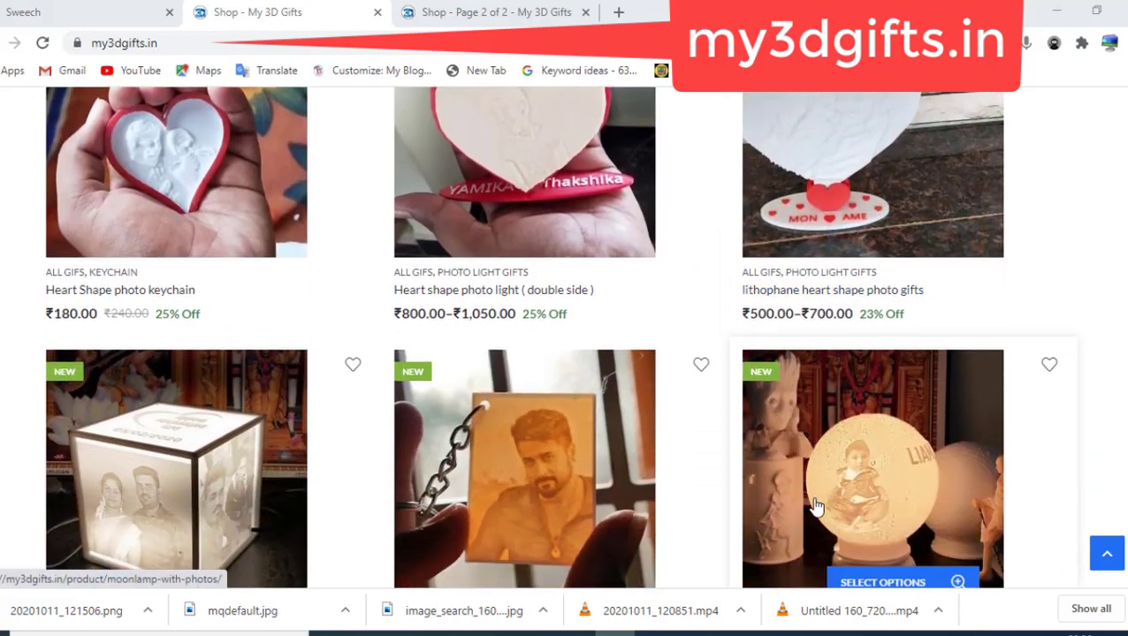
scroll(814, 505, "down", 1)
scroll(813, 508, "down", 1)
left_click(493, 12)
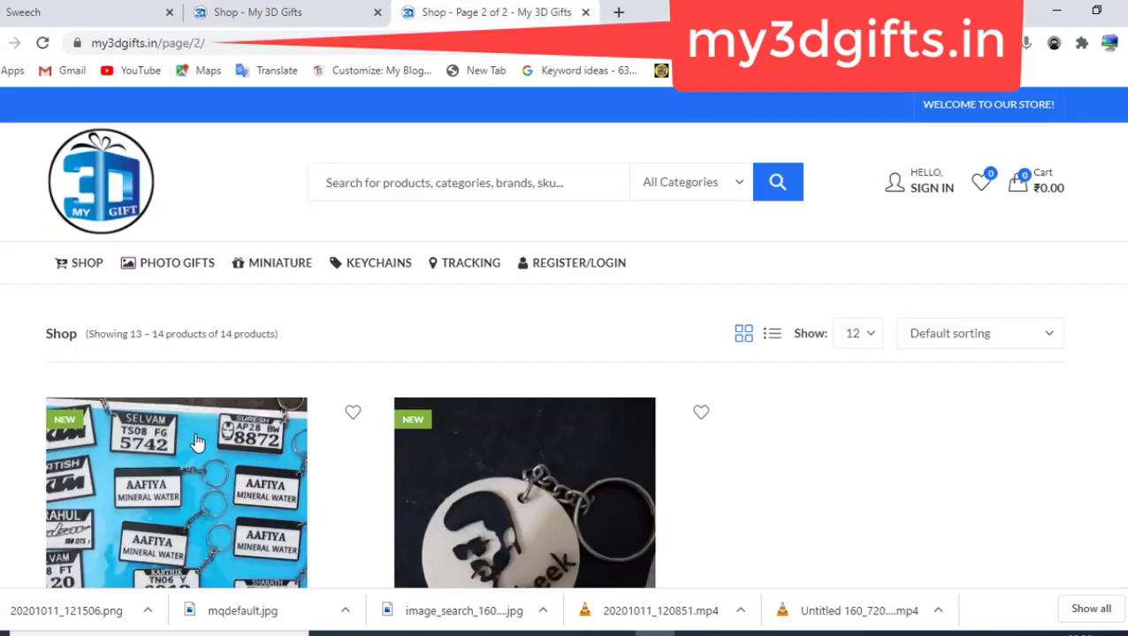
scroll(196, 442, "down", 2)
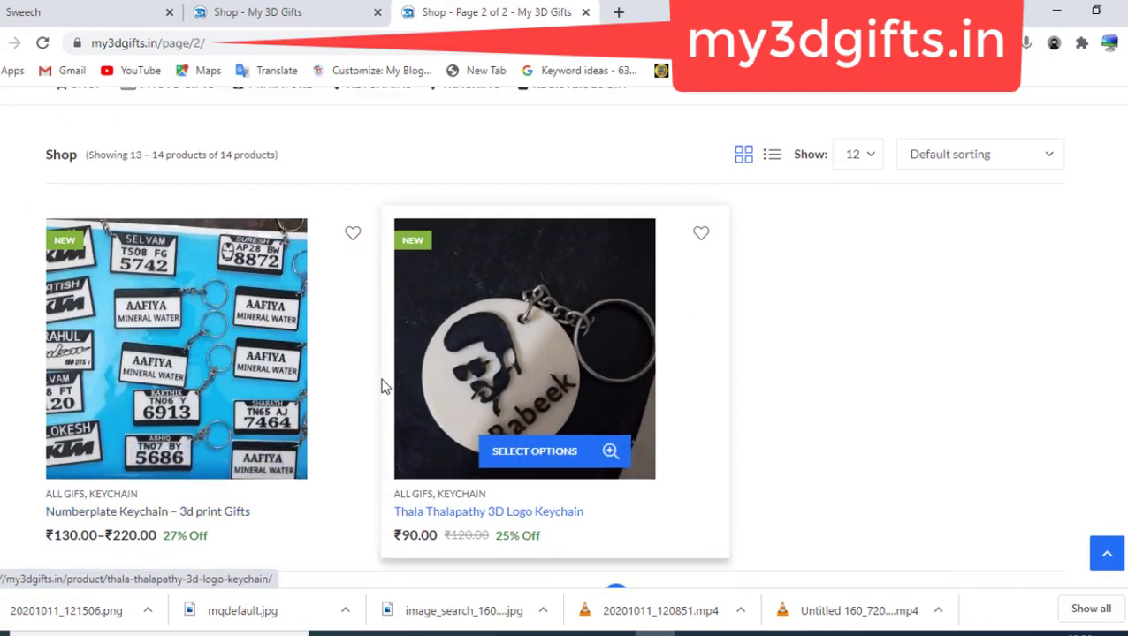